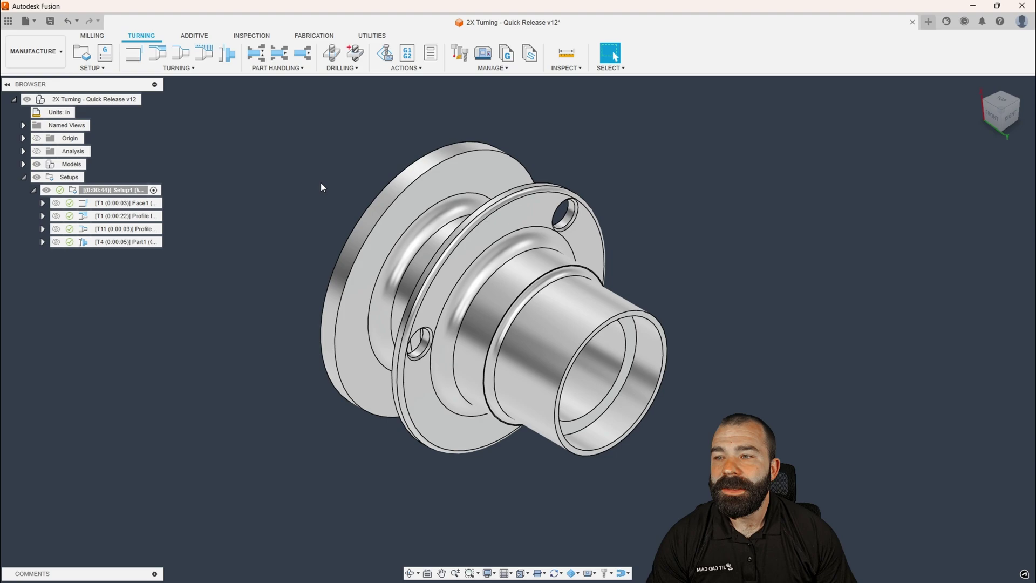
{"action": "left_click", "coordinate": [141, 189]}
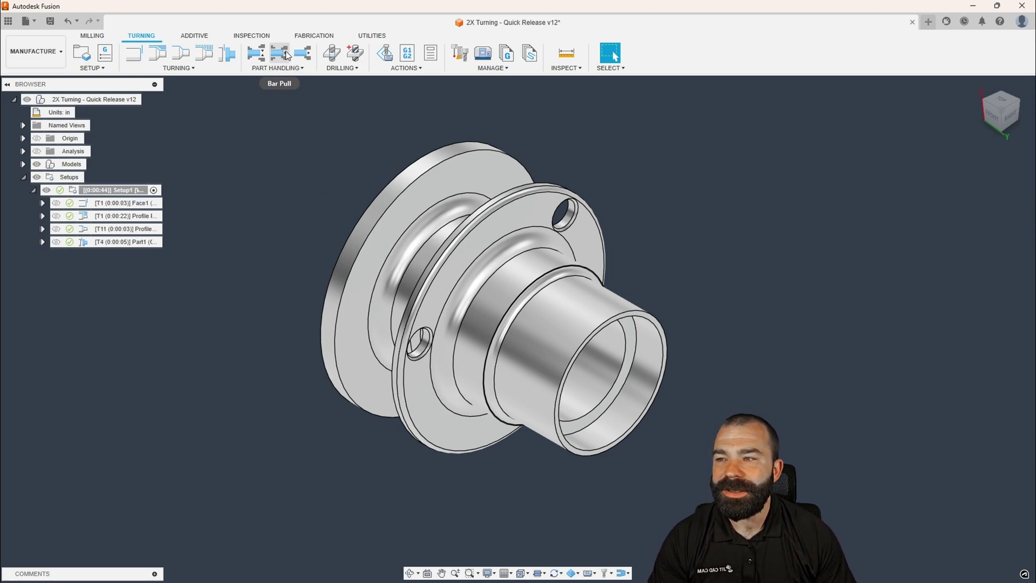
{"action": "mouse_move", "coordinate": [286, 55]}
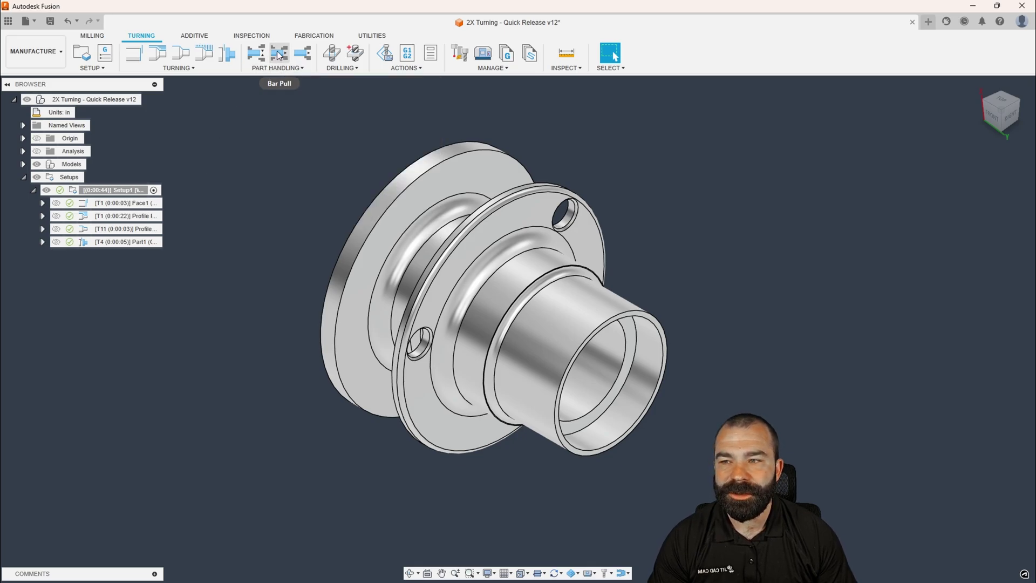
{"action": "left_click", "coordinate": [275, 68]}
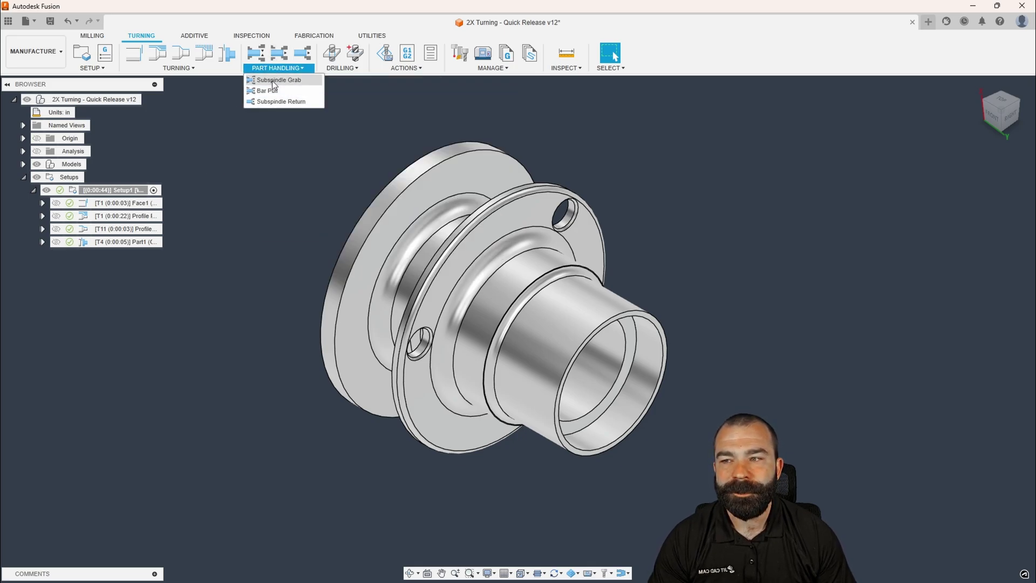
{"action": "mouse_move", "coordinate": [277, 93]}
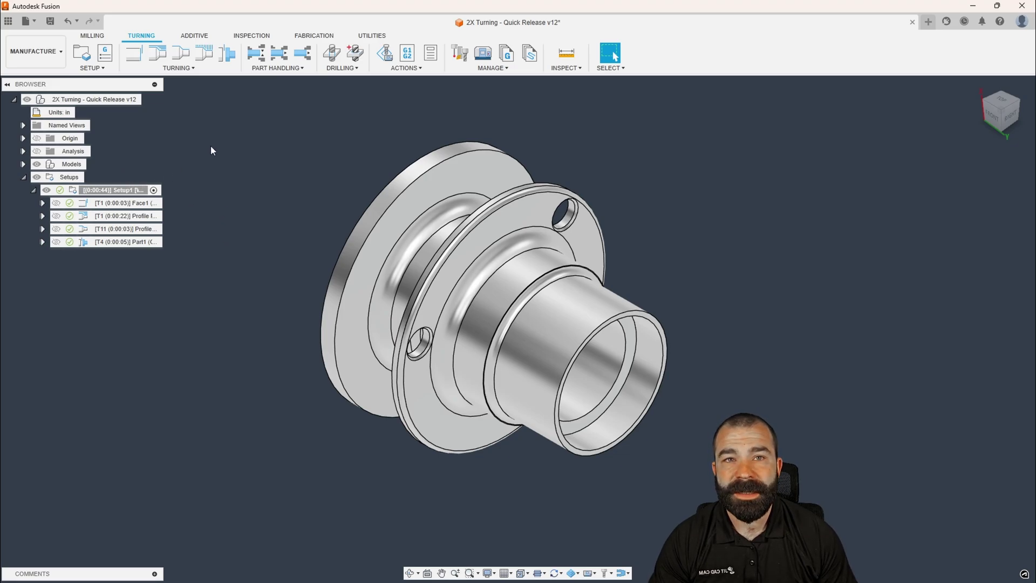
- Add a Subspindle Grab operation to Setup1 with the grab plane referenced to the model front and offset -1.0 in
{"action": "left_click", "coordinate": [258, 68]}
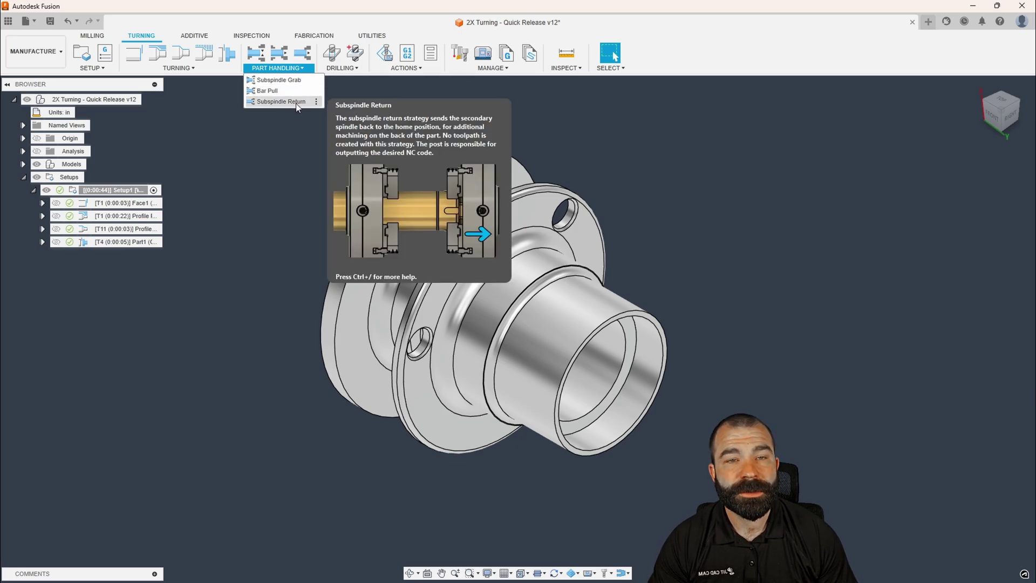
{"action": "left_click", "coordinate": [278, 79]}
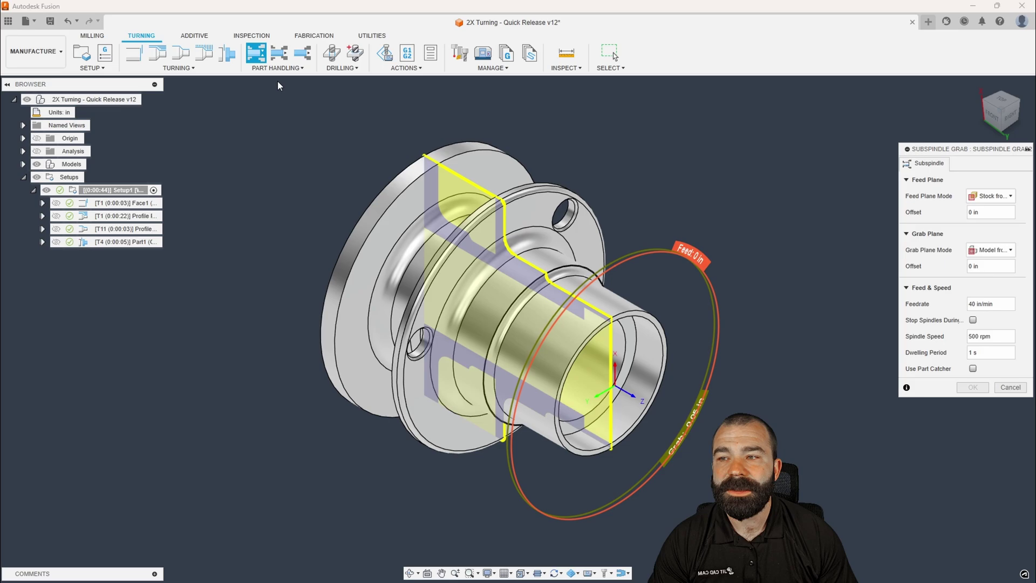
{"action": "left_click", "coordinate": [992, 116]}
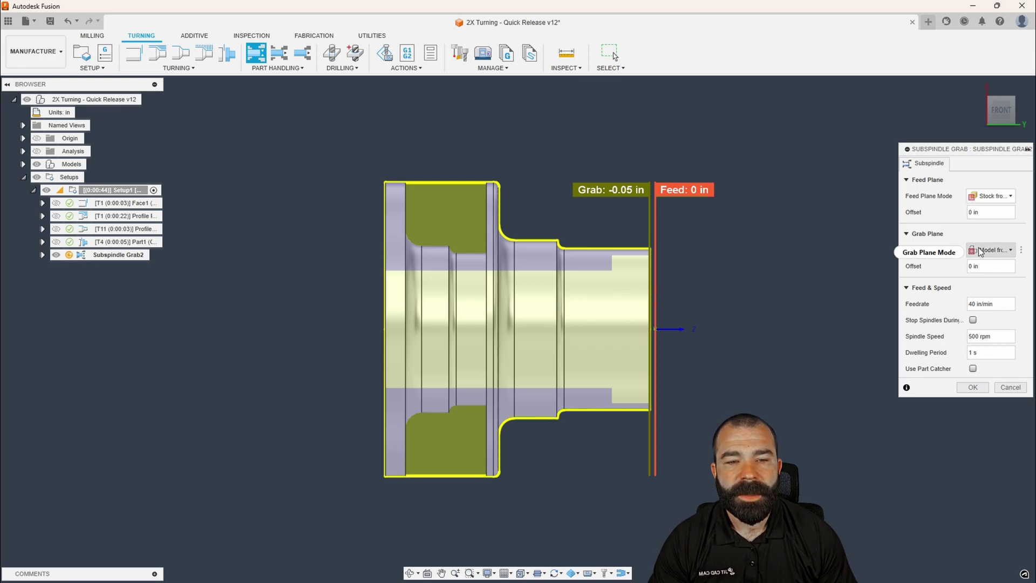
{"action": "left_click", "coordinate": [984, 266]}
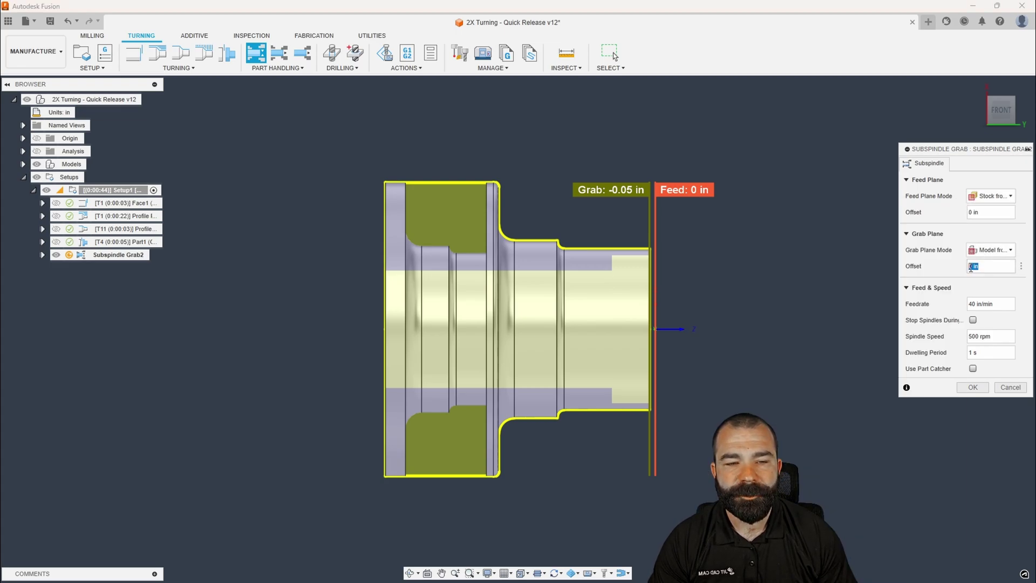
{"action": "type", "text": "-1"}
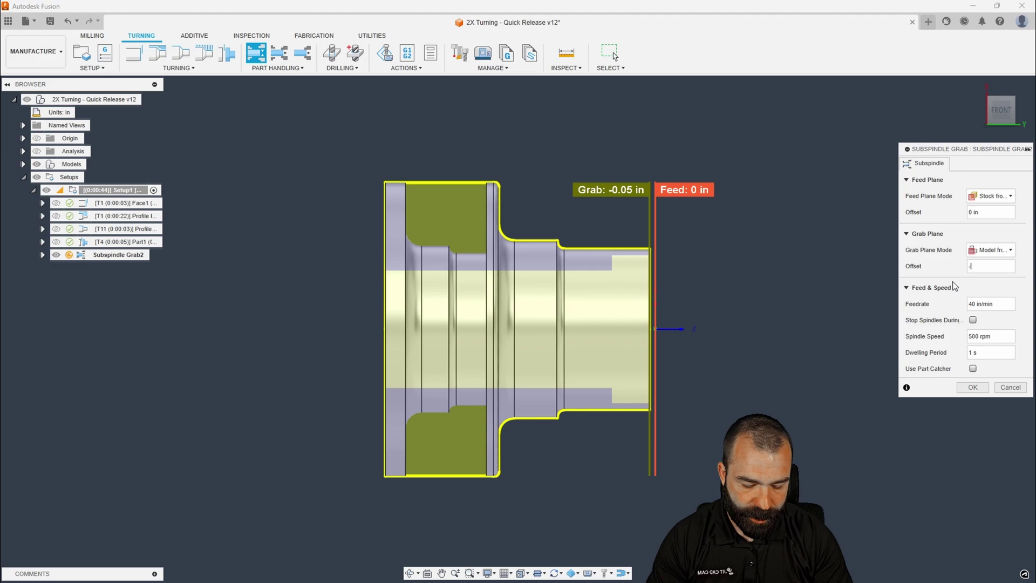
{"action": "type", "text": ".0"}
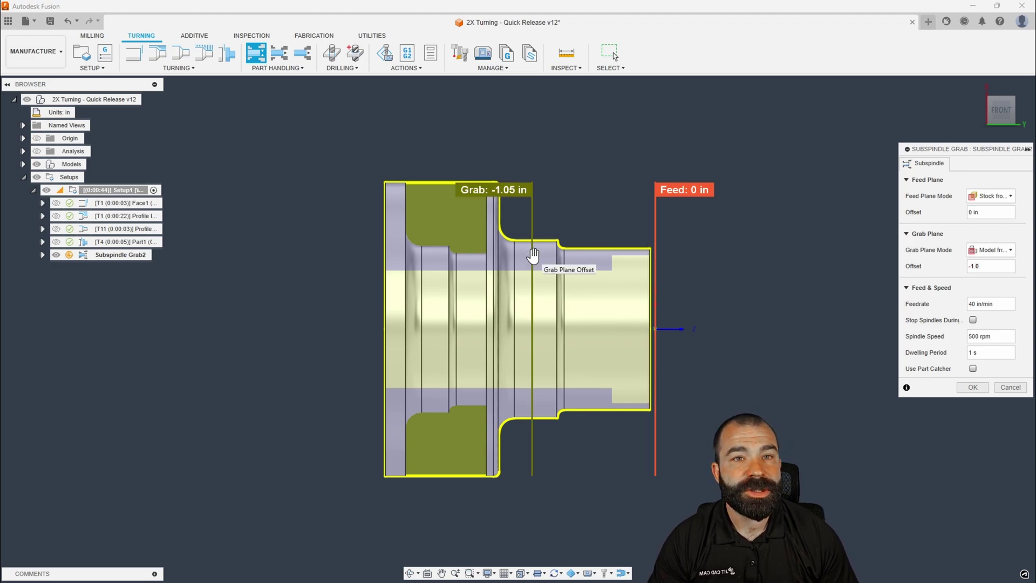
{"action": "left_click", "coordinate": [992, 250]}
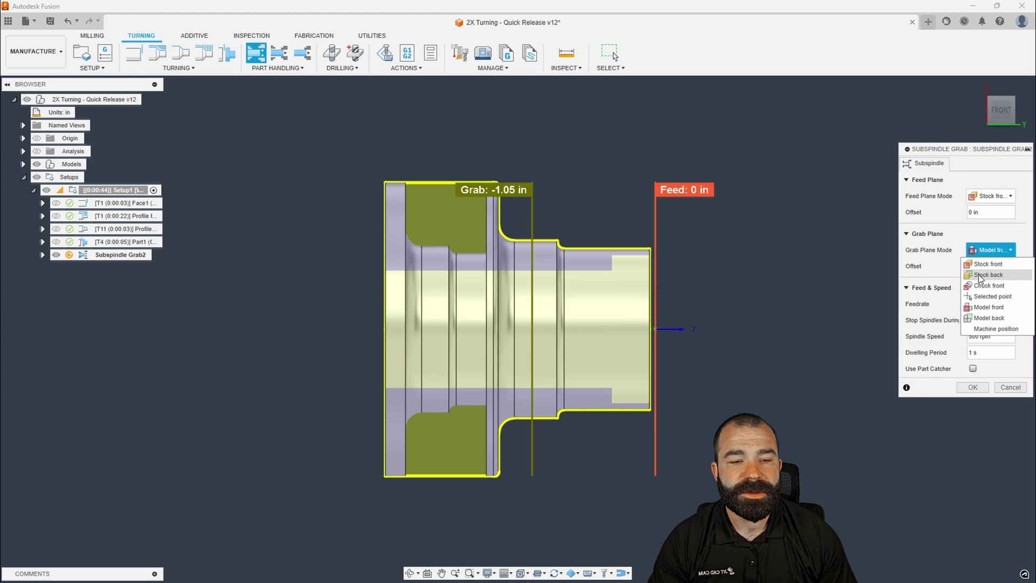
{"action": "left_click", "coordinate": [987, 307]}
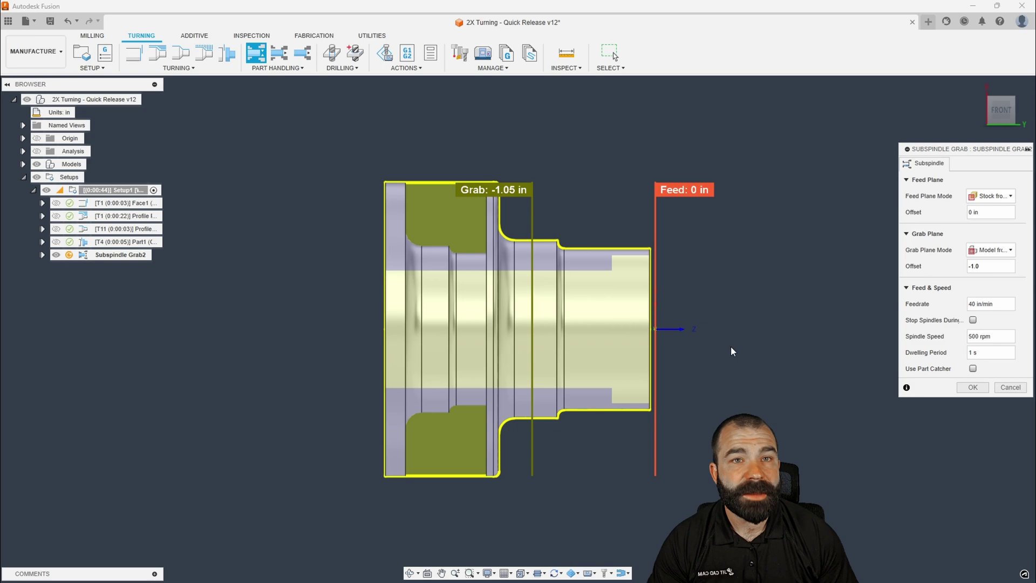
{"action": "left_click", "coordinate": [972, 387]}
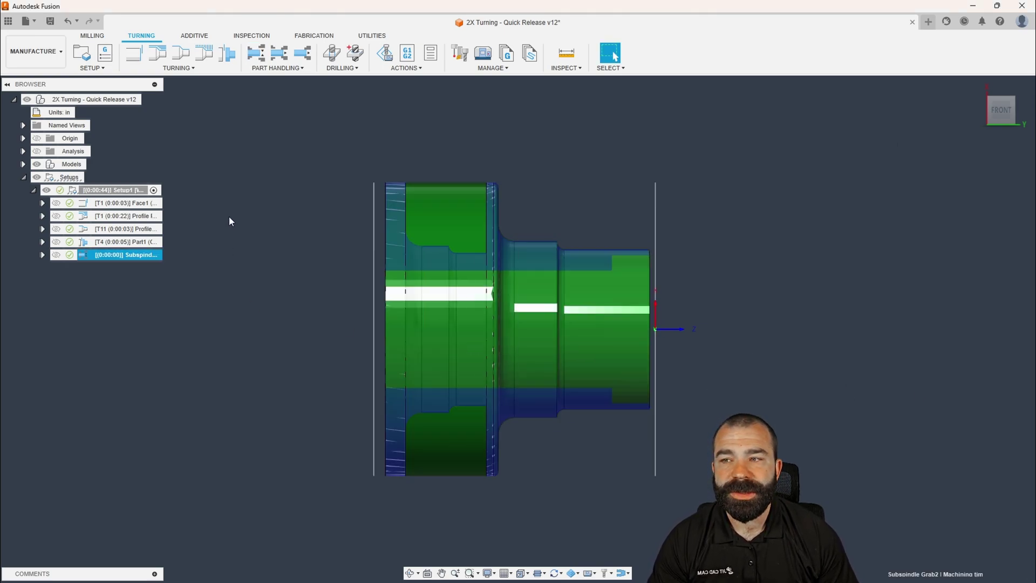
- Add a Bar Pull operation using the Compensate toolpaths pull mode with a pull distance of 2.0 in
{"action": "left_click", "coordinate": [278, 67]}
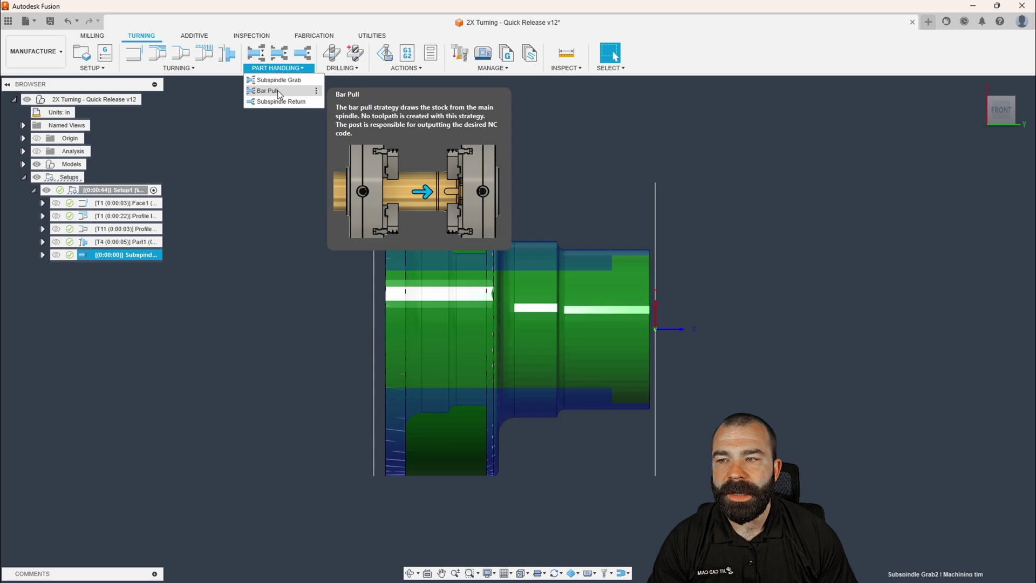
{"action": "left_click", "coordinate": [277, 91]}
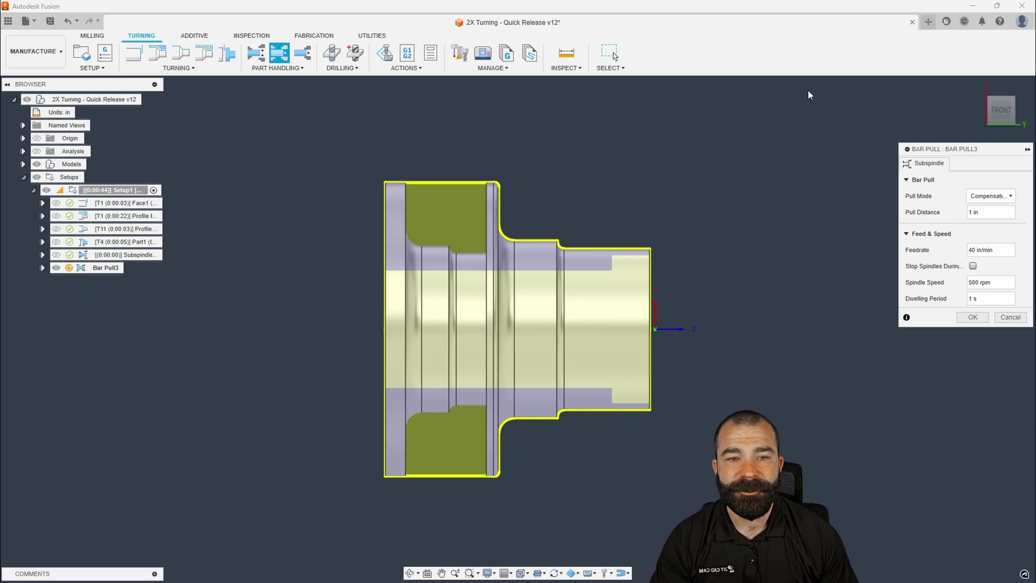
{"action": "left_click_drag", "start_coordinate": [898, 142], "coordinate": [845, 142]}
{"action": "left_click", "coordinate": [947, 195]}
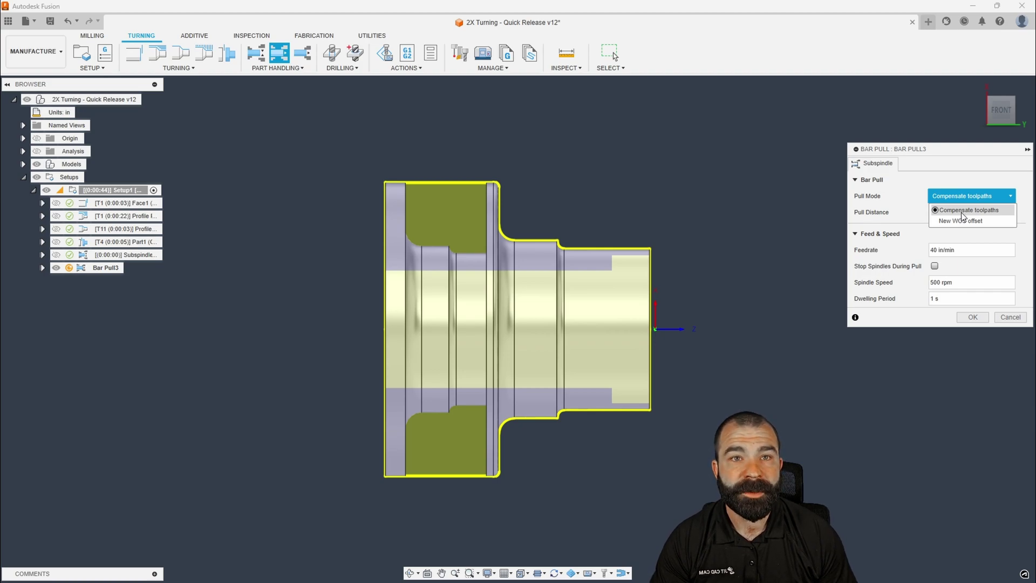
{"action": "left_click", "coordinate": [963, 215]}
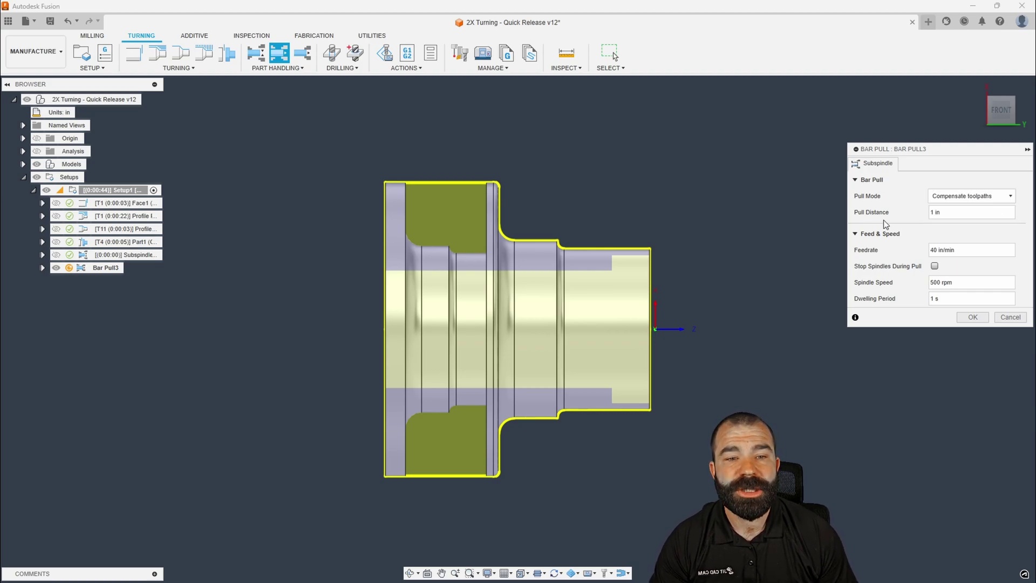
{"action": "left_click", "coordinate": [944, 212]}
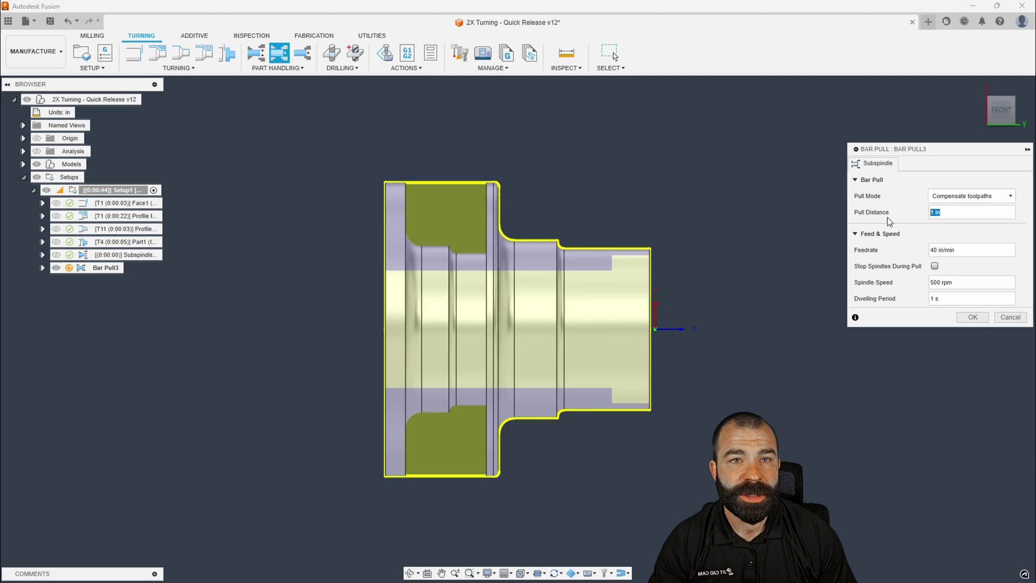
{"action": "left_click", "coordinate": [941, 196]}
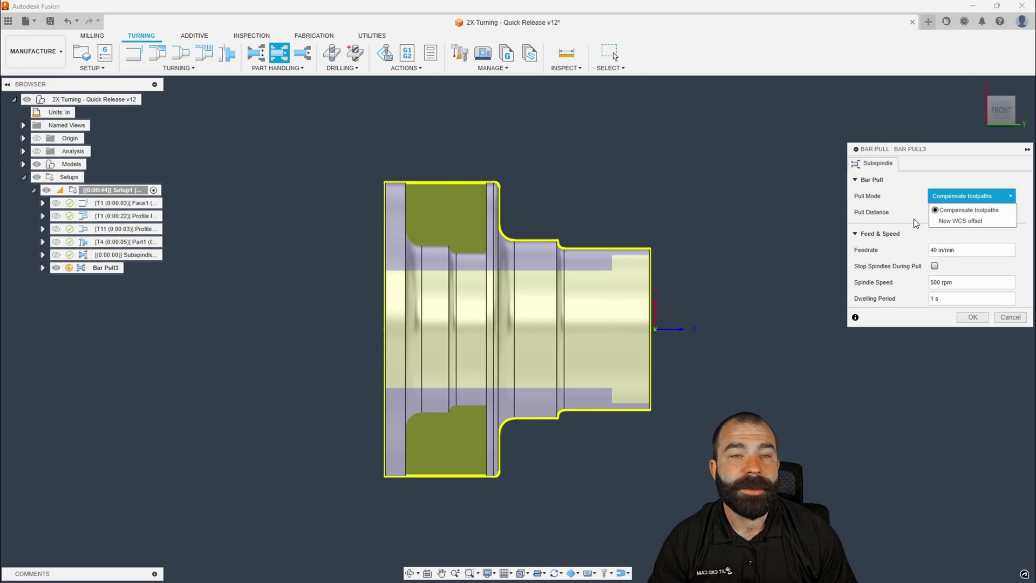
{"action": "left_click", "coordinate": [876, 216]}
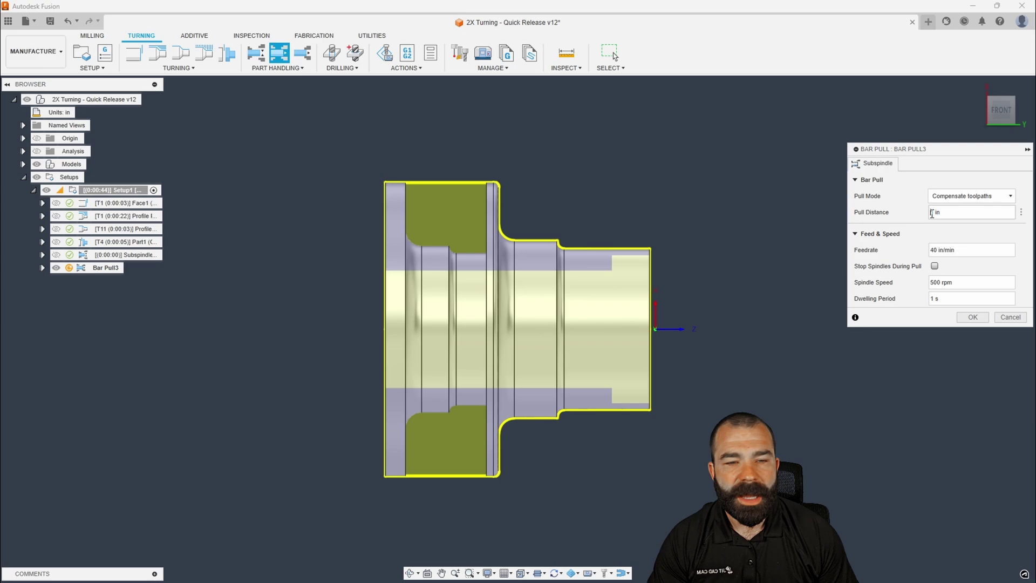
{"action": "double_click", "coordinate": [933, 212]}
{"action": "type", "text": "2"}
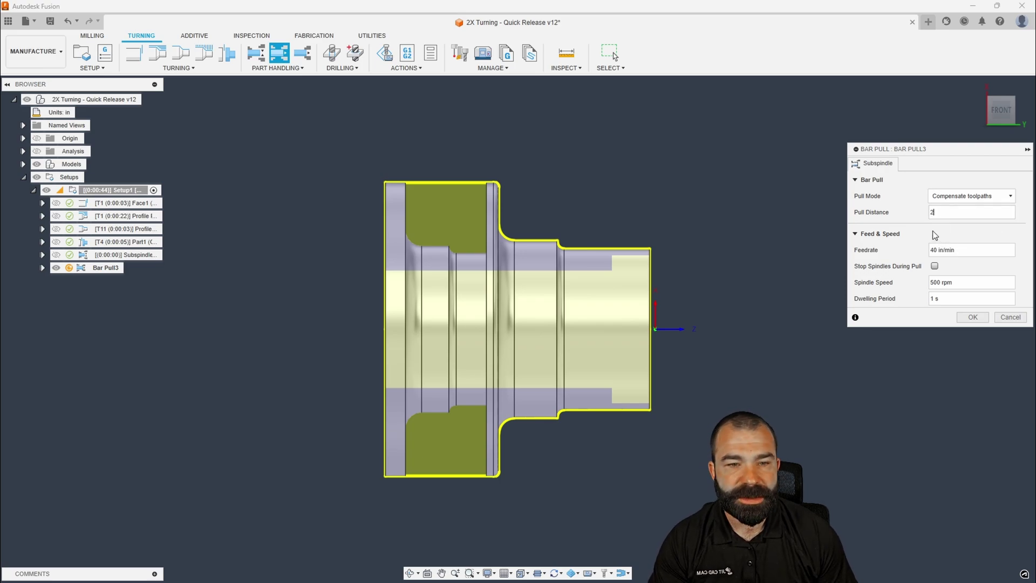
{"action": "type", "text": ".0"}
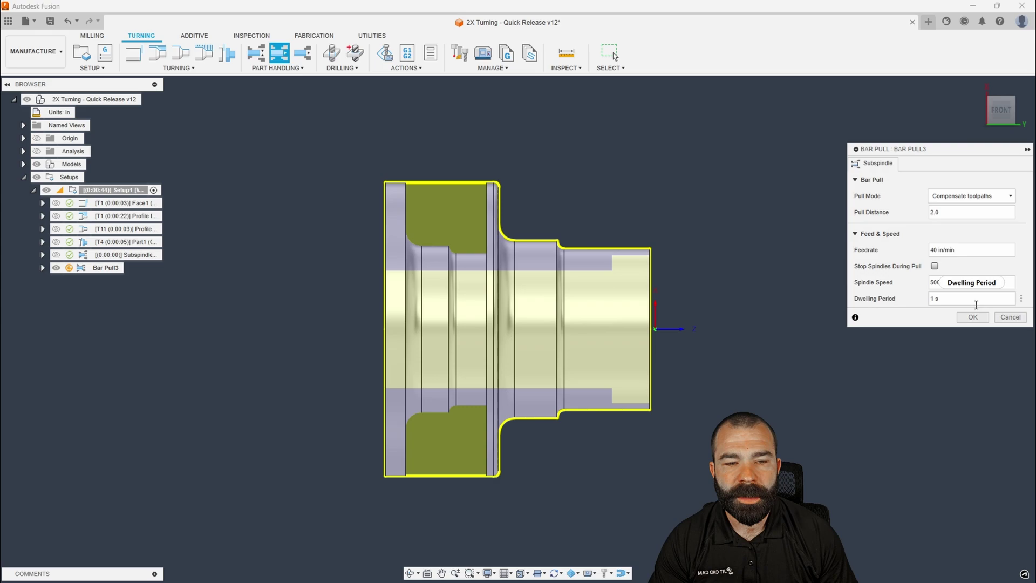
{"action": "left_click", "coordinate": [971, 318]}
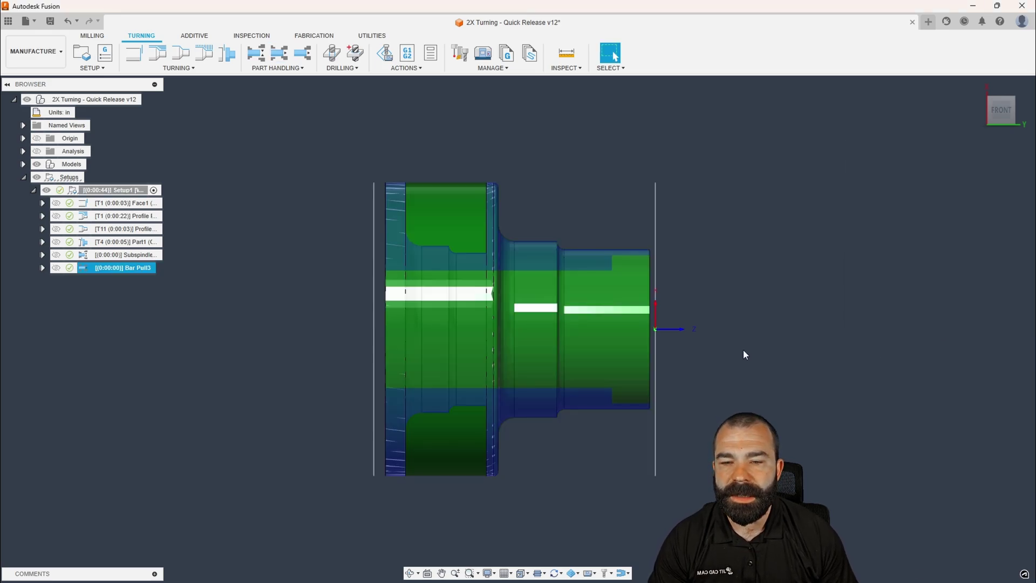
- Post process the subspindle grab and bar pull operations together as NC program 1001 with the HAAS ST-30Y post
{"action": "left_click", "coordinate": [140, 256]}
{"action": "left_click", "coordinate": [137, 265], "text": "ctrl"}
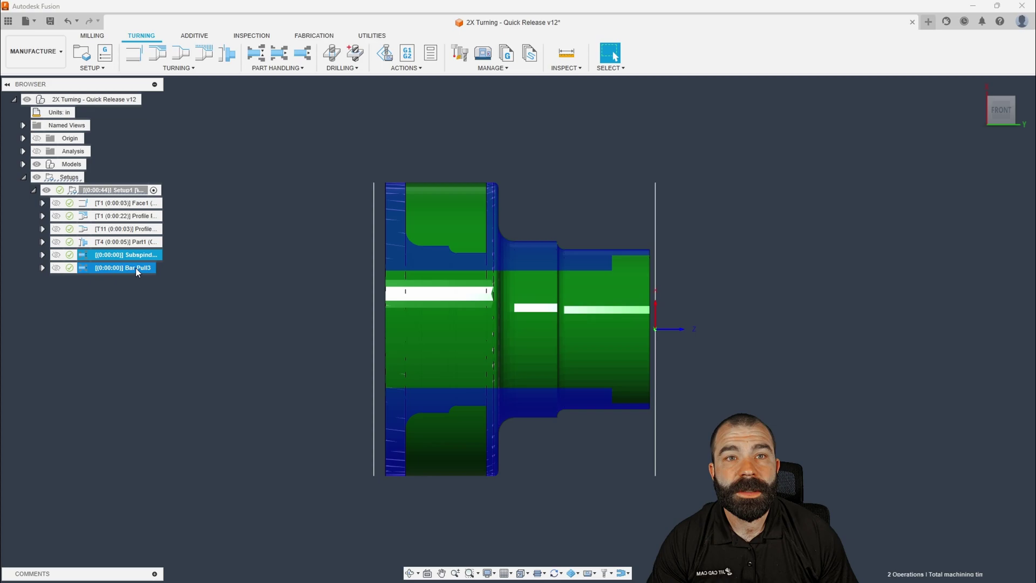
{"action": "right_click", "coordinate": [134, 268]}
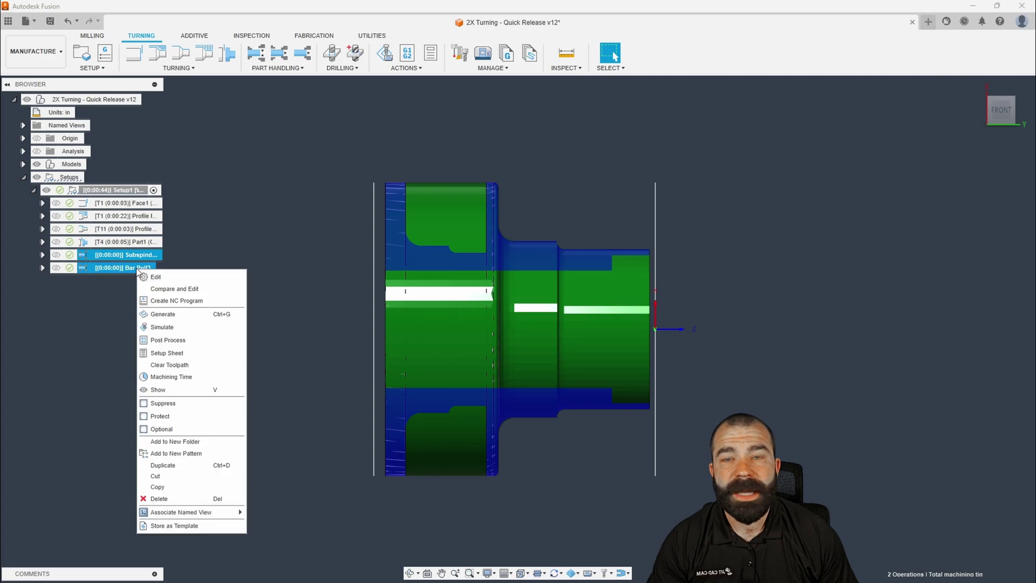
{"action": "left_click", "coordinate": [164, 340]}
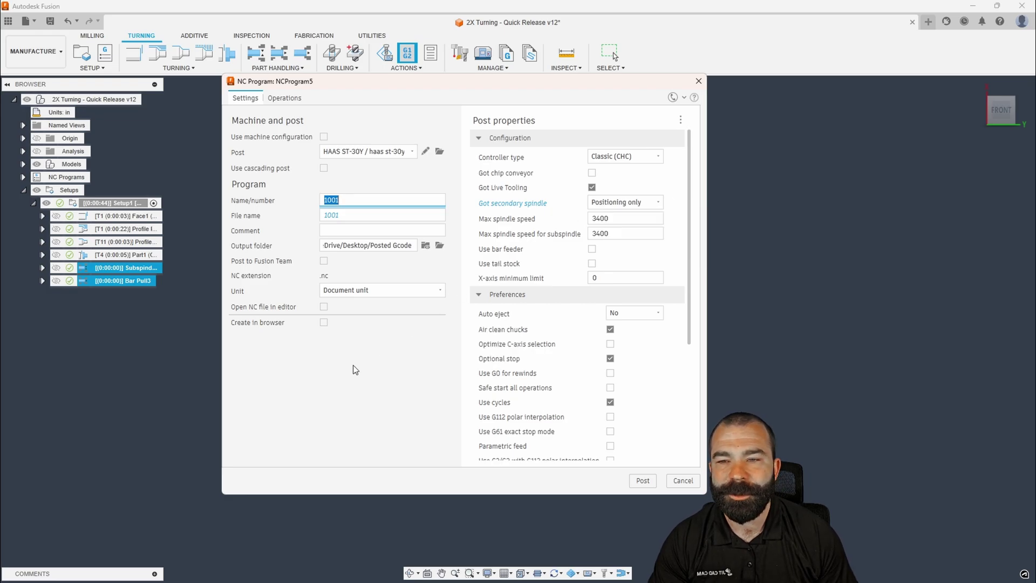
{"action": "left_click", "coordinate": [643, 480]}
{"action": "left_click", "coordinate": [523, 309]}
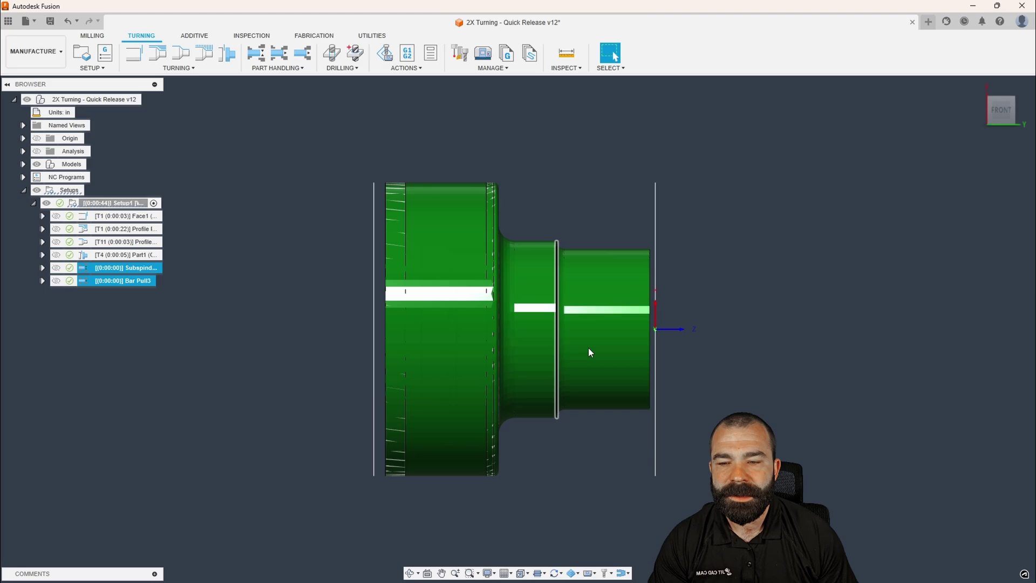
- Open the posted 1001.nc in Visual Studio Code, compare the B-axis moves of the subspindle grab and bar pull, and close the editor
{"action": "left_click", "coordinate": [907, 527]}
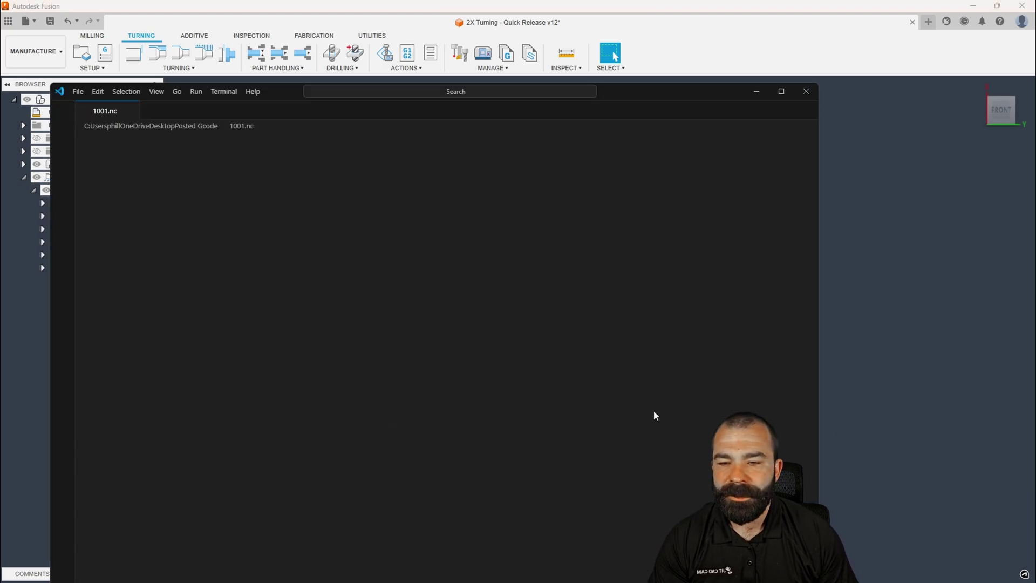
{"action": "left_click", "coordinate": [780, 91]}
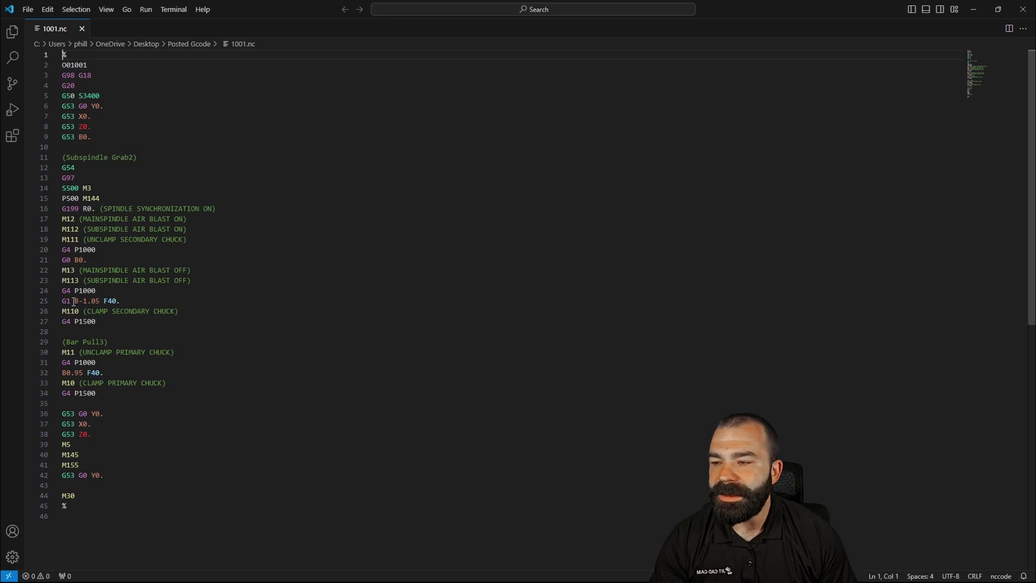
{"action": "left_click_drag", "start_coordinate": [74, 302], "coordinate": [99, 301]}
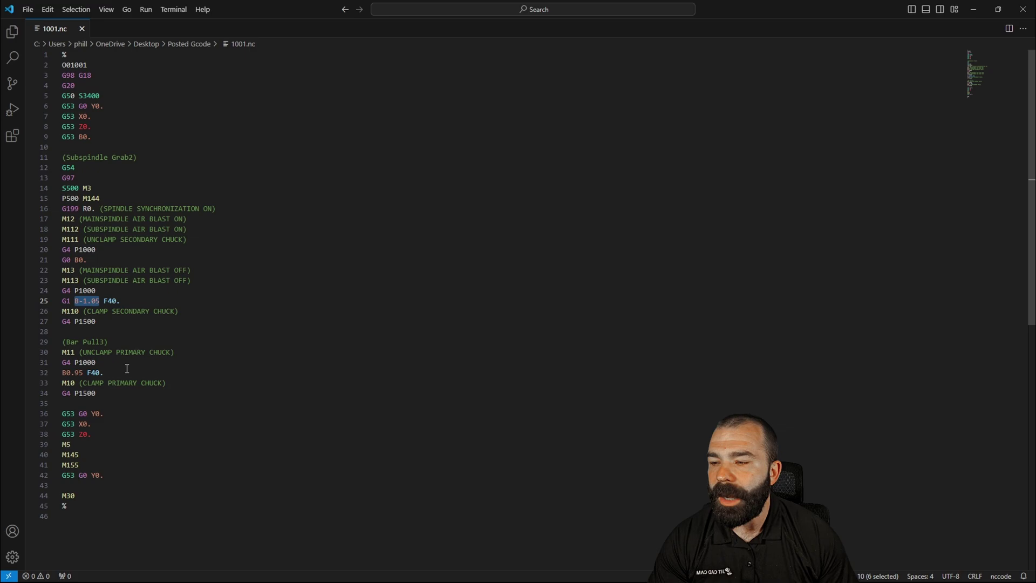
{"action": "left_click", "coordinate": [81, 373]}
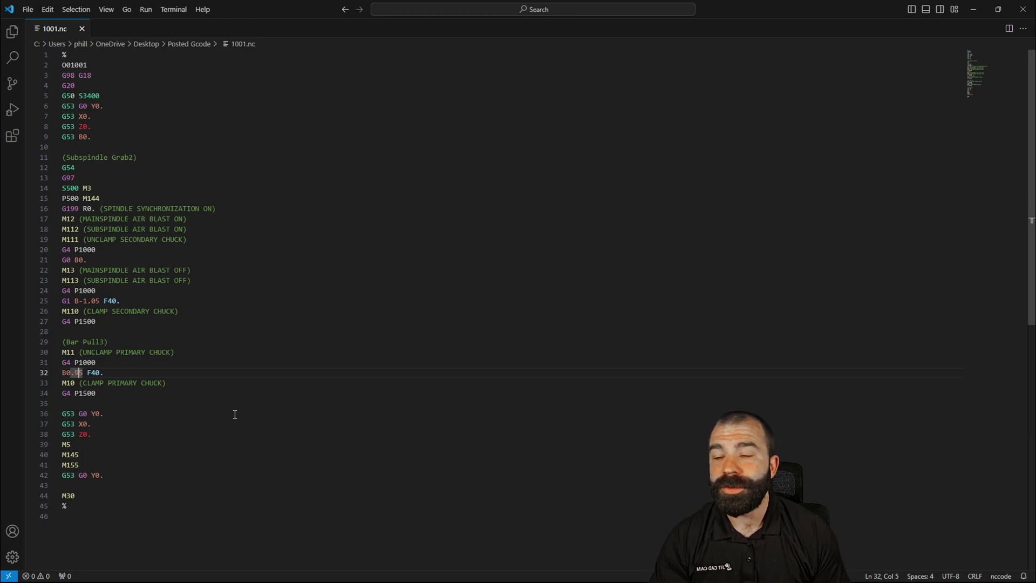
{"action": "left_click", "coordinate": [92, 301]}
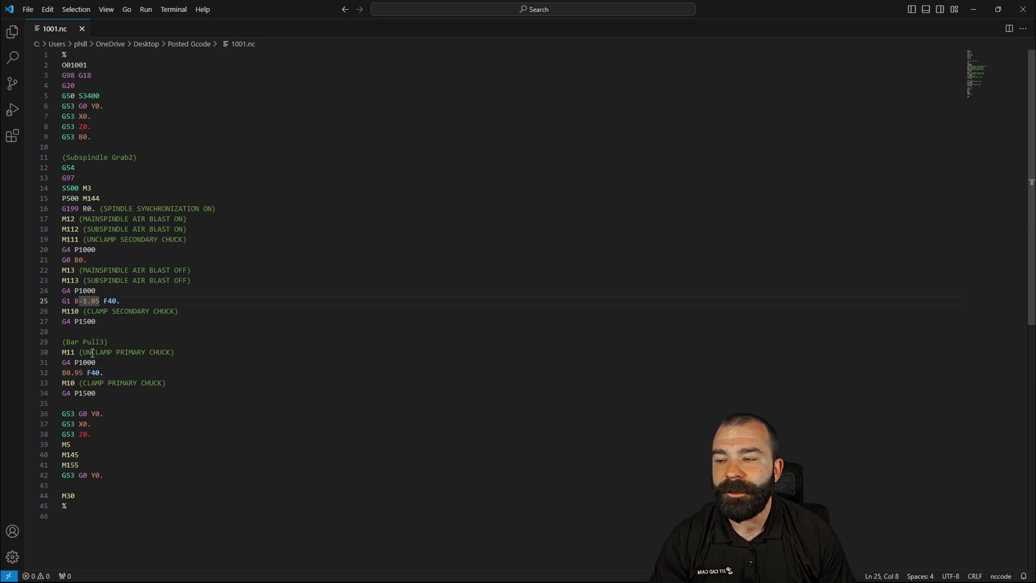
{"action": "left_click", "coordinate": [87, 371]}
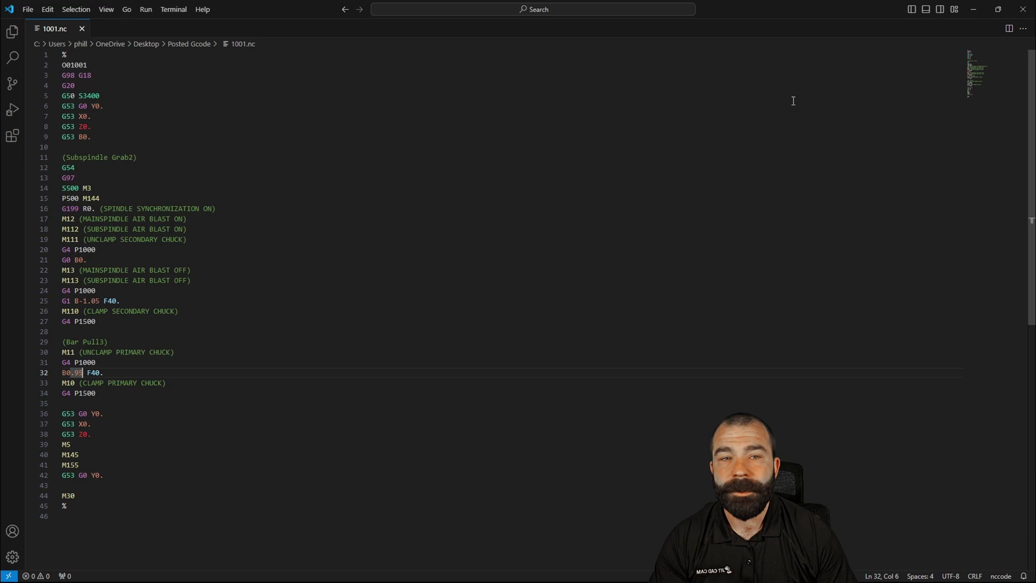
{"action": "left_click", "coordinate": [1021, 12]}
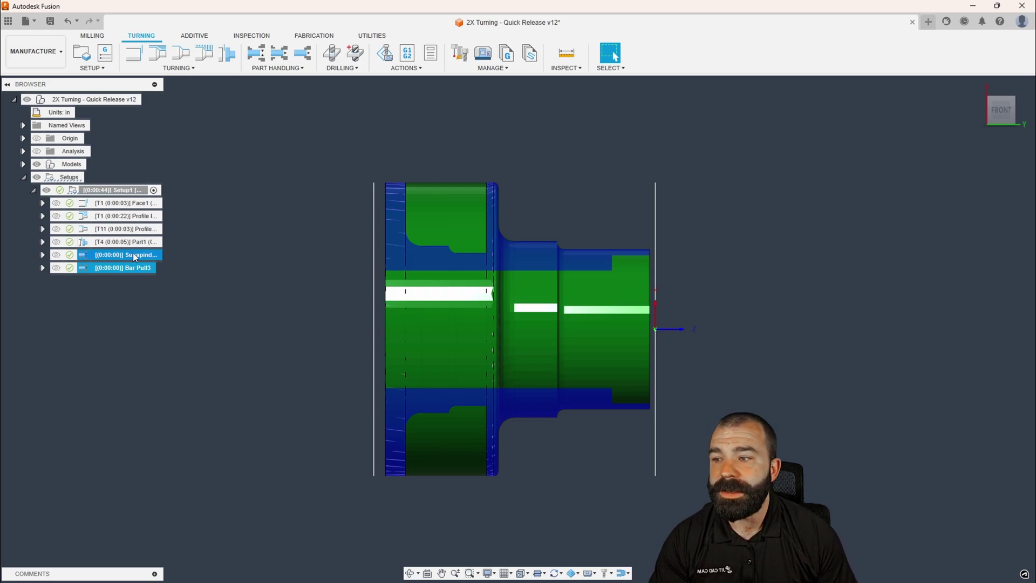
{"action": "left_click", "coordinate": [245, 267]}
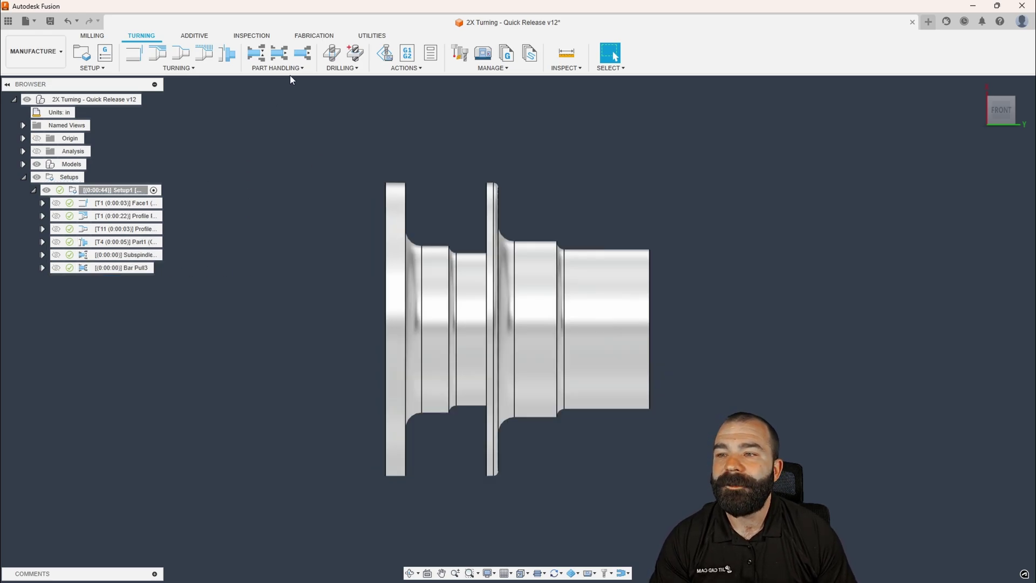
- Add a Subspindle Return operation with the return plane at the stock front and both spindle chucks kept clamped
{"action": "left_click", "coordinate": [303, 52]}
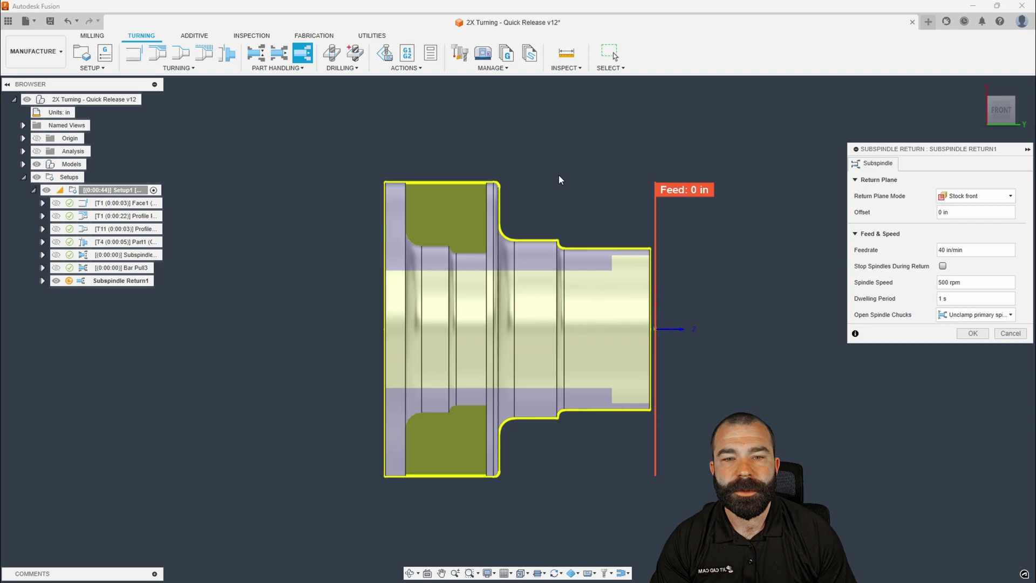
{"action": "left_click", "coordinate": [950, 319]}
{"action": "left_click", "coordinate": [954, 332]}
{"action": "left_click", "coordinate": [974, 334]}
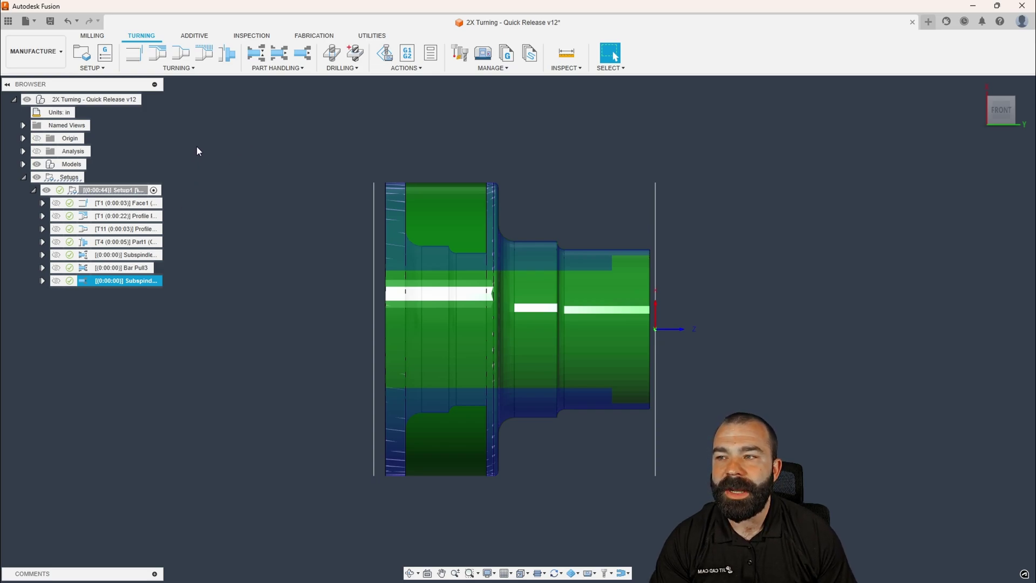
{"action": "left_click", "coordinate": [179, 68]}
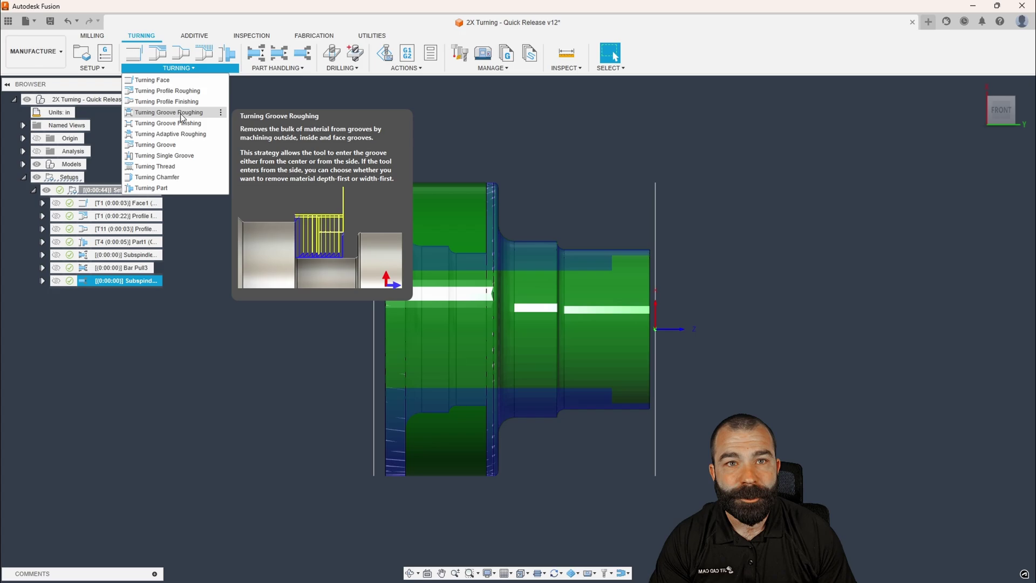
{"action": "left_click", "coordinate": [275, 95]}
{"action": "left_click", "coordinate": [275, 96]}
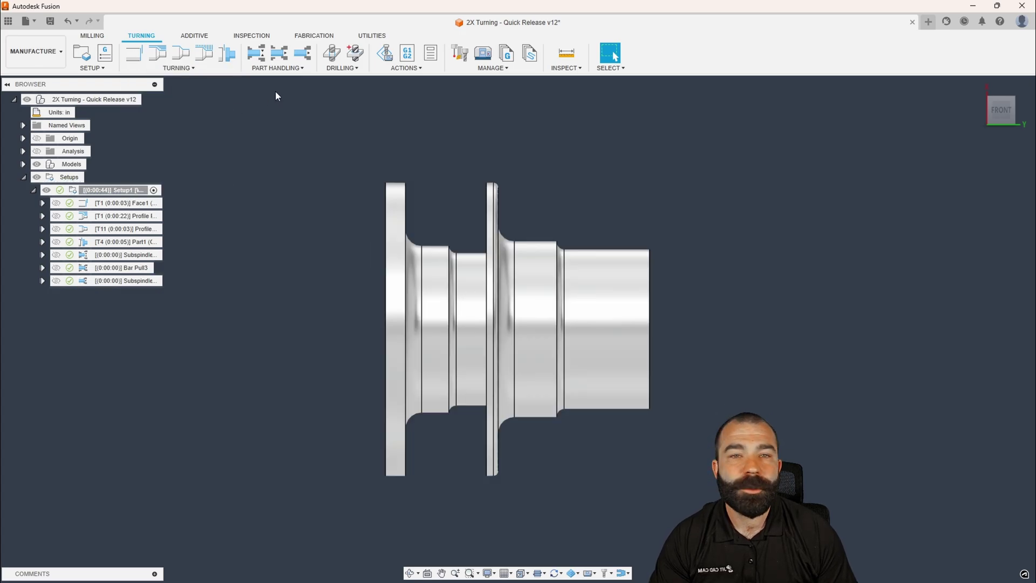
- Move the Part1 parting operation to the end of Setup1, after the Subspindle Return
{"action": "left_click", "coordinate": [95, 229]}
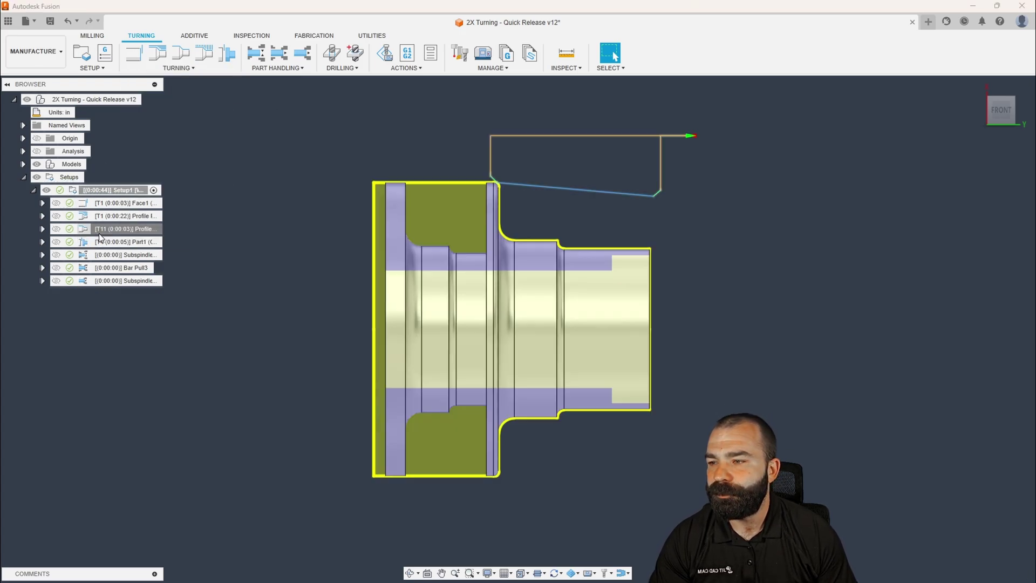
{"action": "left_click", "coordinate": [95, 242]}
{"action": "left_click_drag", "start_coordinate": [94, 242], "coordinate": [135, 286]}
{"action": "left_click", "coordinate": [112, 281]}
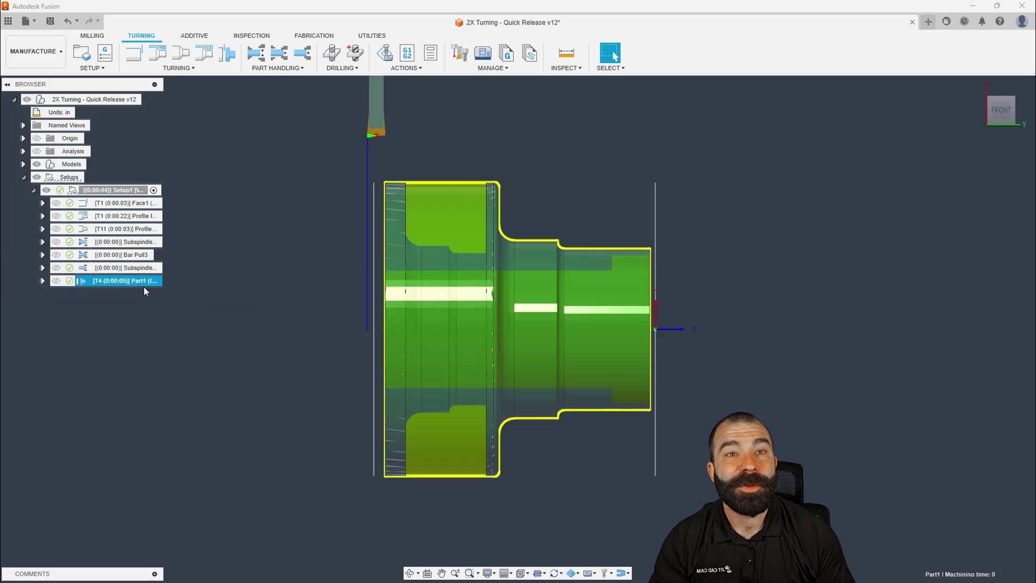
- Add a Subspindle Grab offset -1 in from the model front after parting, and a Bar Pull compensating toolpaths by 1 in
{"action": "left_click", "coordinate": [255, 52]}
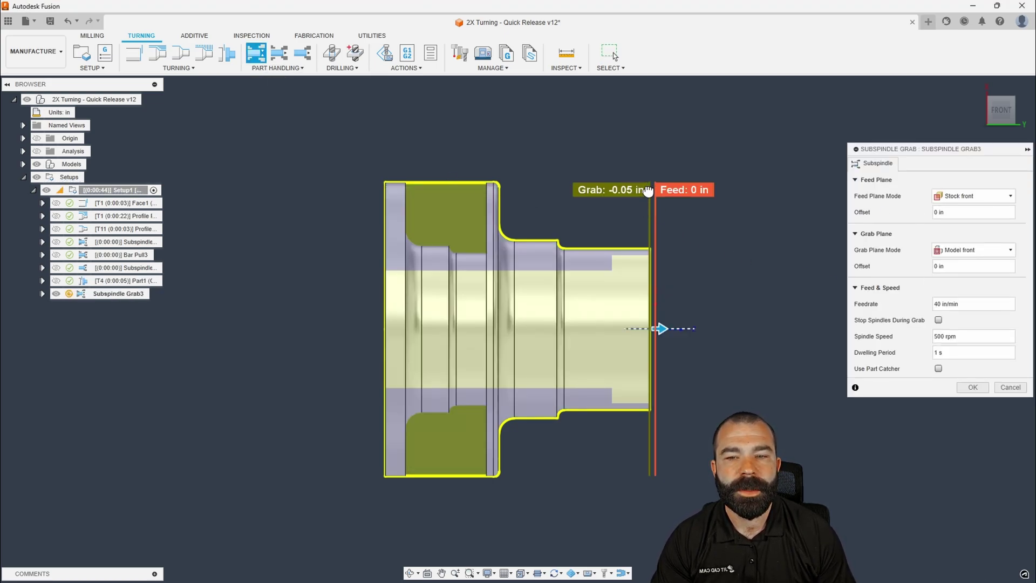
{"action": "left_click_drag", "start_coordinate": [651, 190], "coordinate": [532, 188]}
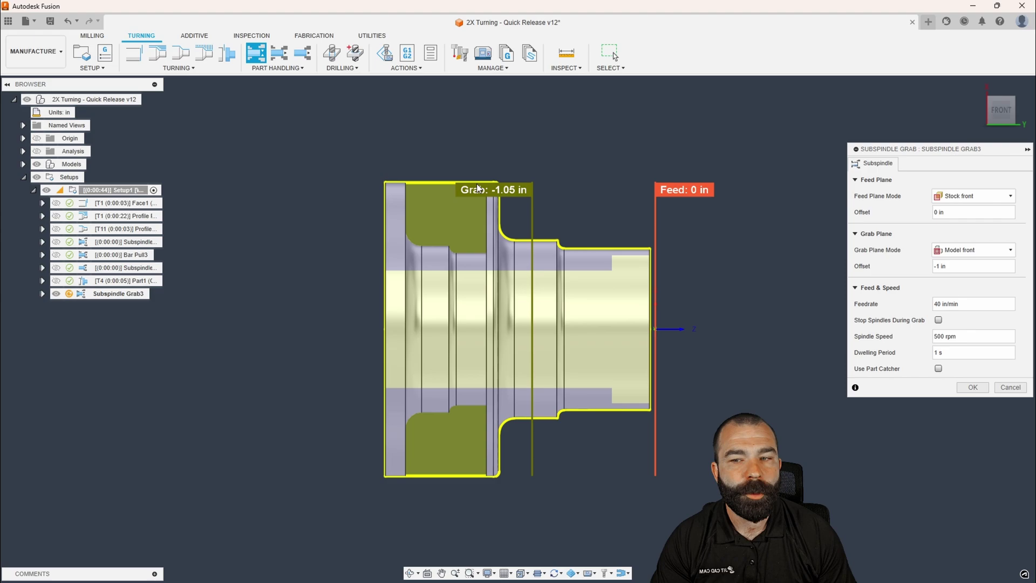
{"action": "left_click", "coordinate": [972, 387]}
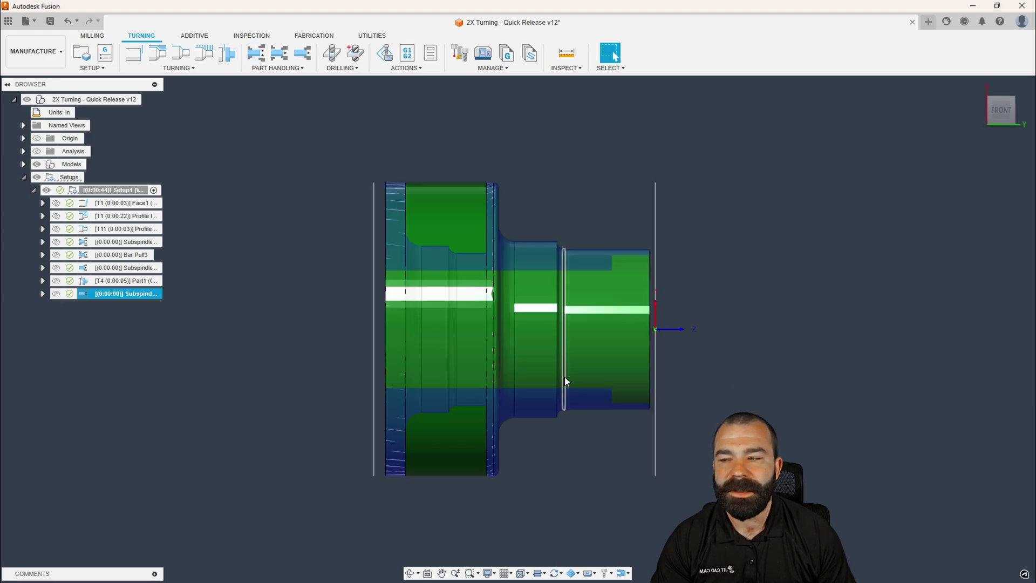
{"action": "left_click", "coordinate": [279, 52]}
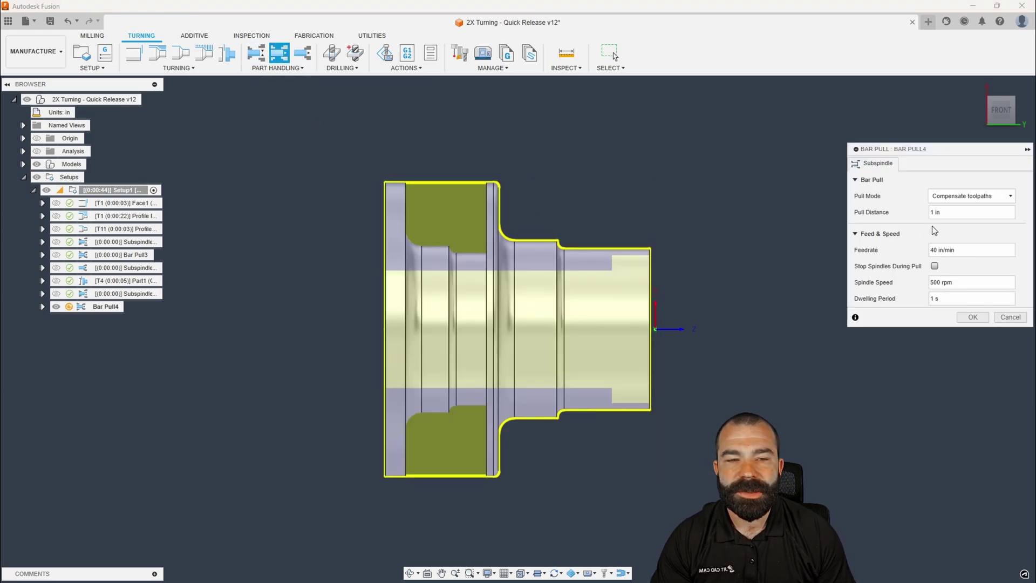
{"action": "left_click", "coordinate": [972, 317]}
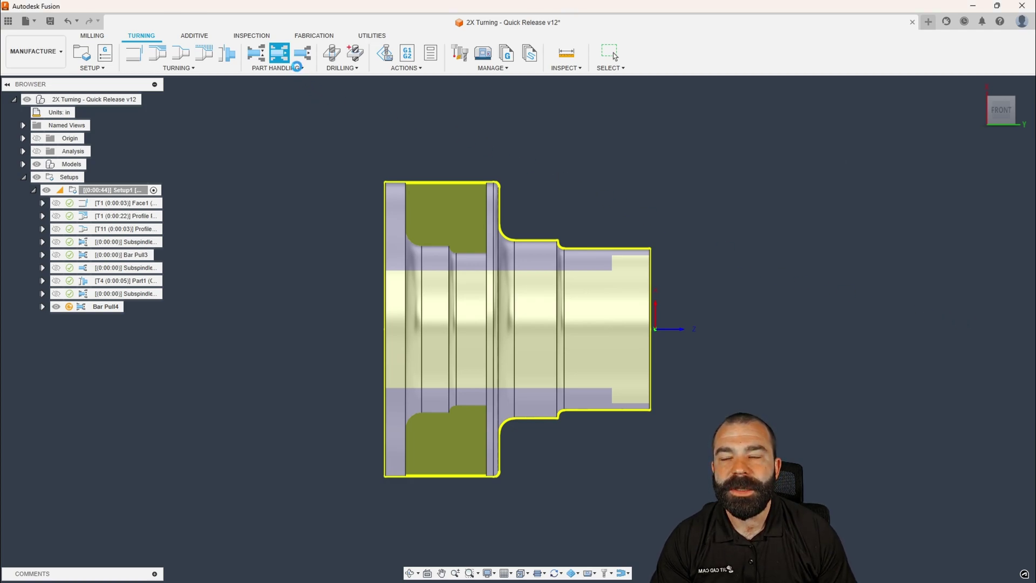
- Add a second Subspindle Return after the last Bar Pull, with its return plane at the stock front and both spindle chucks kept clamped
{"action": "left_click", "coordinate": [300, 60]}
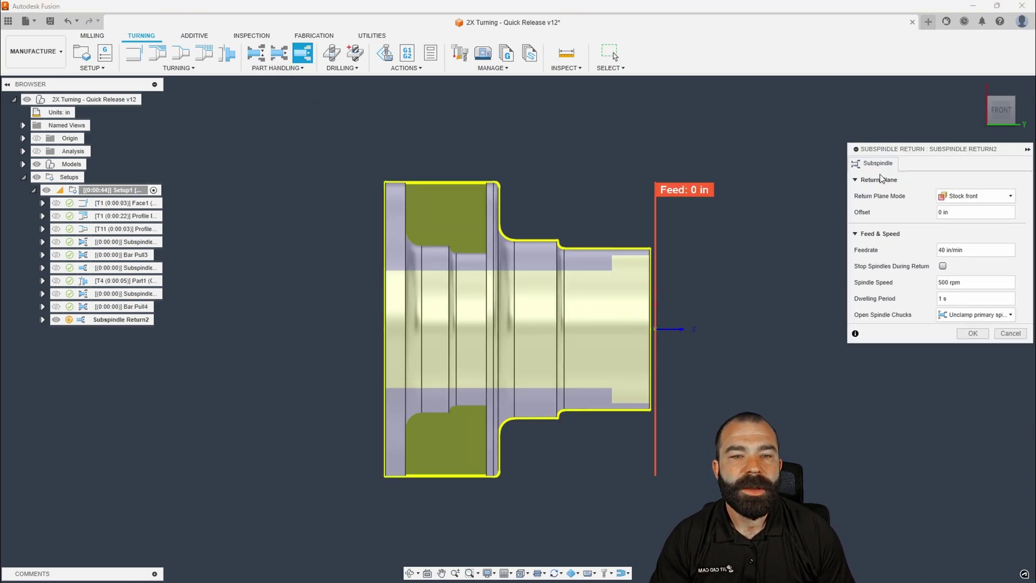
{"action": "left_click", "coordinate": [971, 315]}
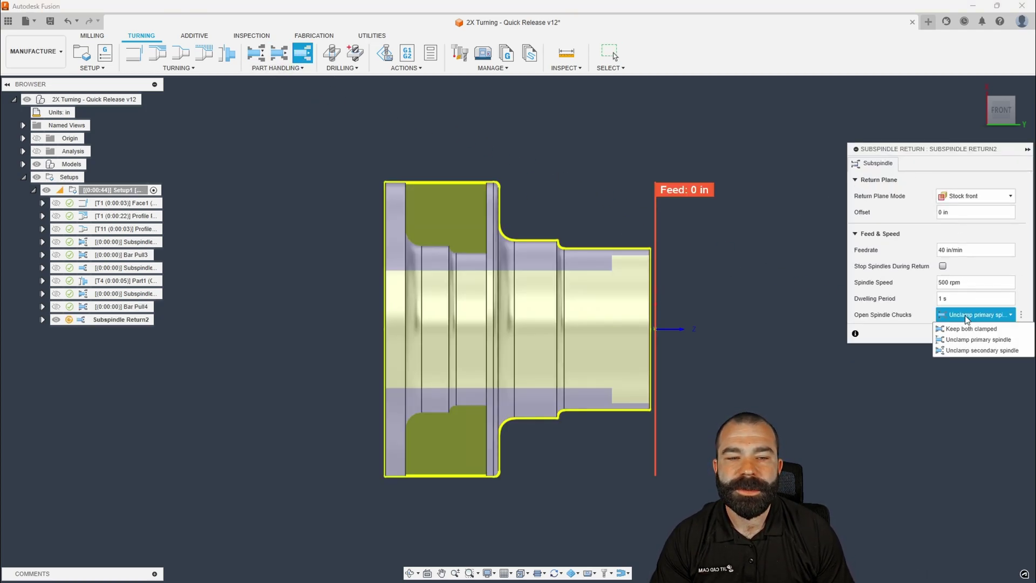
{"action": "left_click", "coordinate": [950, 330]}
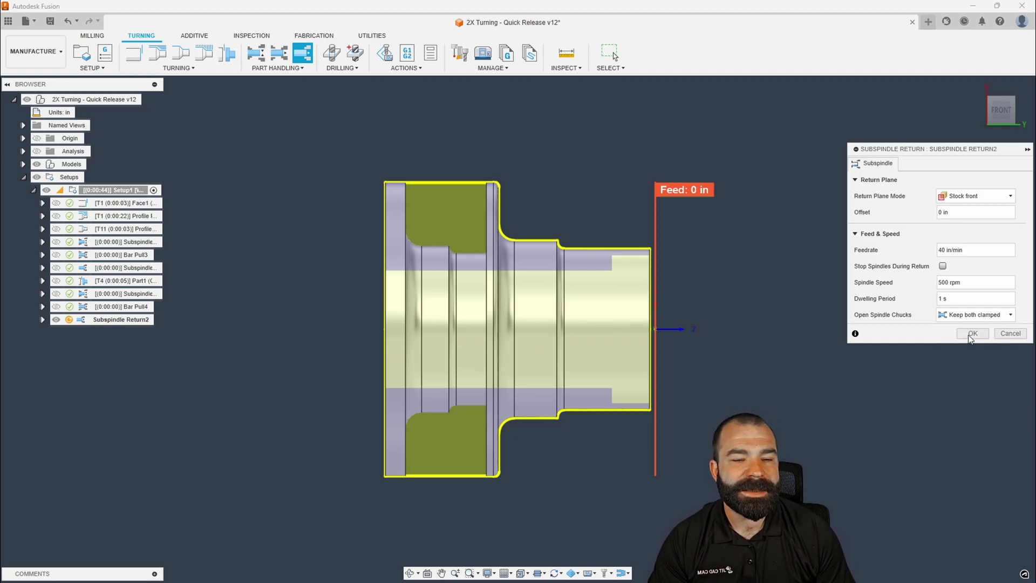
{"action": "left_click", "coordinate": [972, 333]}
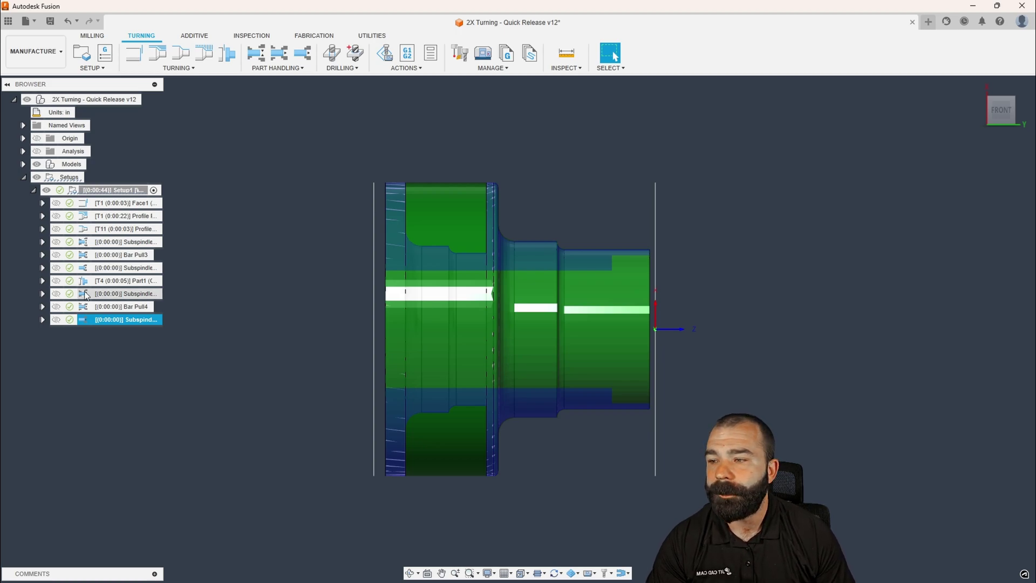
- Change the Subspindle Return before the parting operation to unclamp the secondary spindle
{"action": "double_click", "coordinate": [92, 269]}
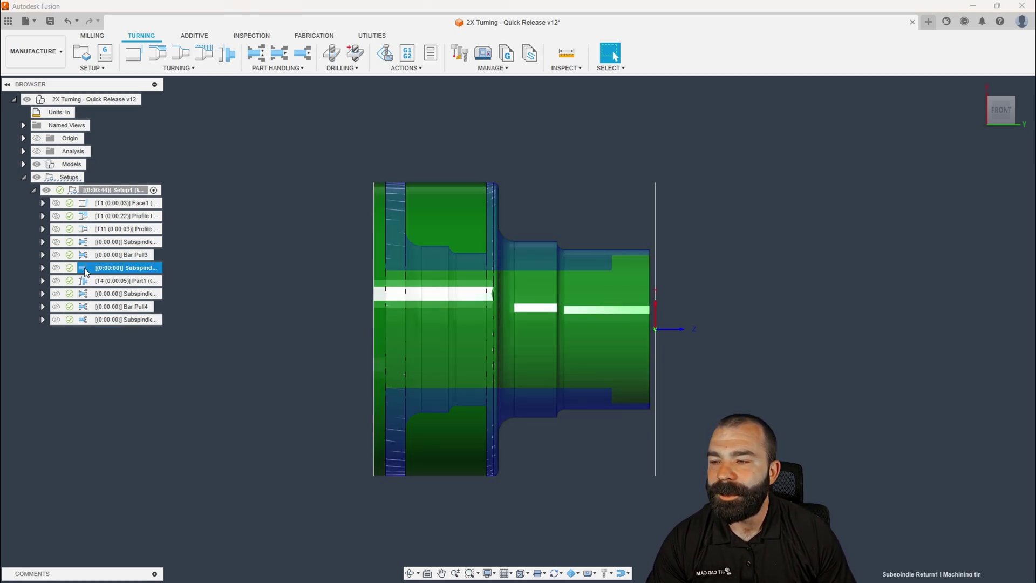
{"action": "left_click", "coordinate": [958, 315]}
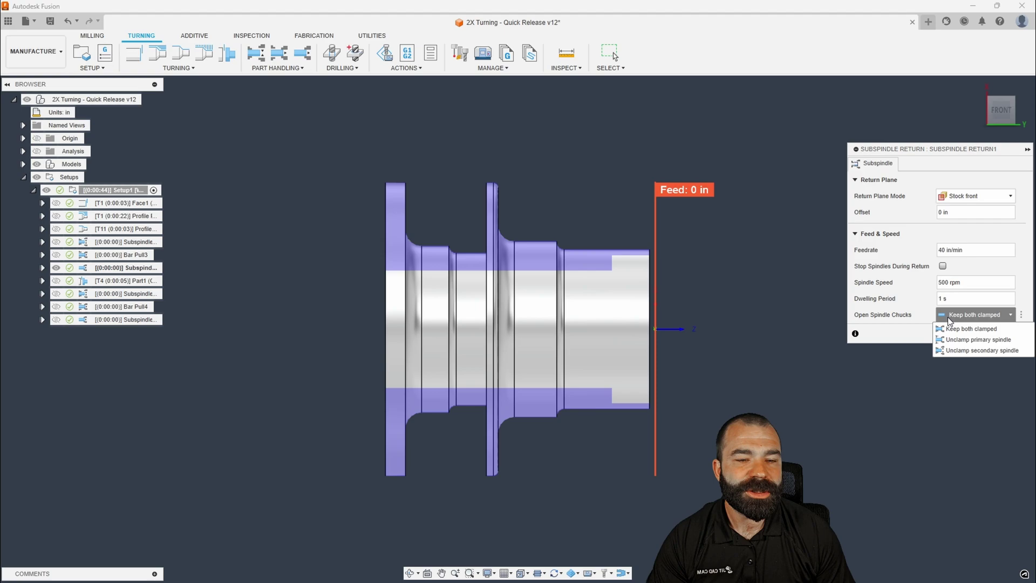
{"action": "left_click", "coordinate": [958, 351]}
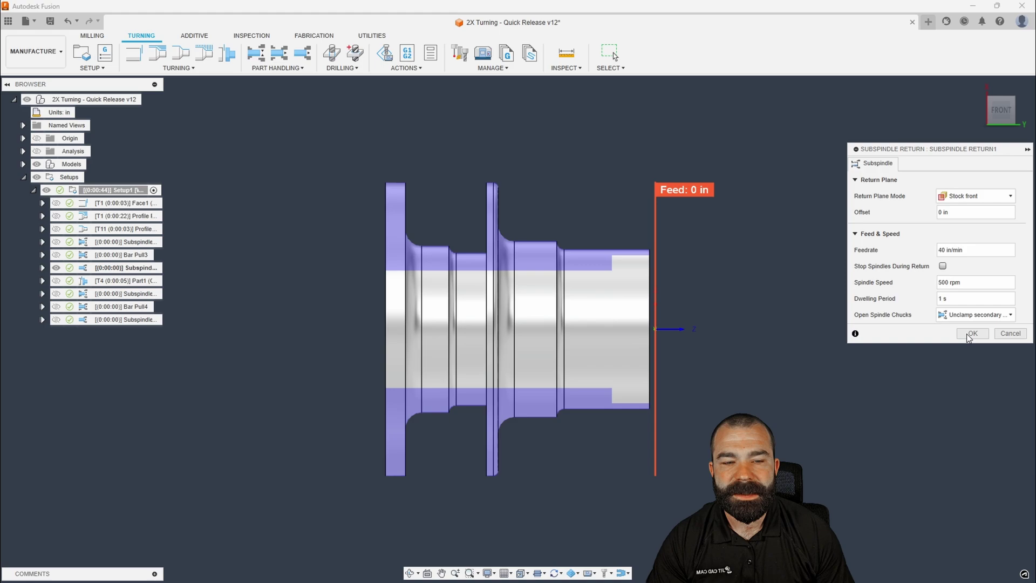
{"action": "left_click", "coordinate": [969, 334]}
{"action": "left_click", "coordinate": [119, 242]}
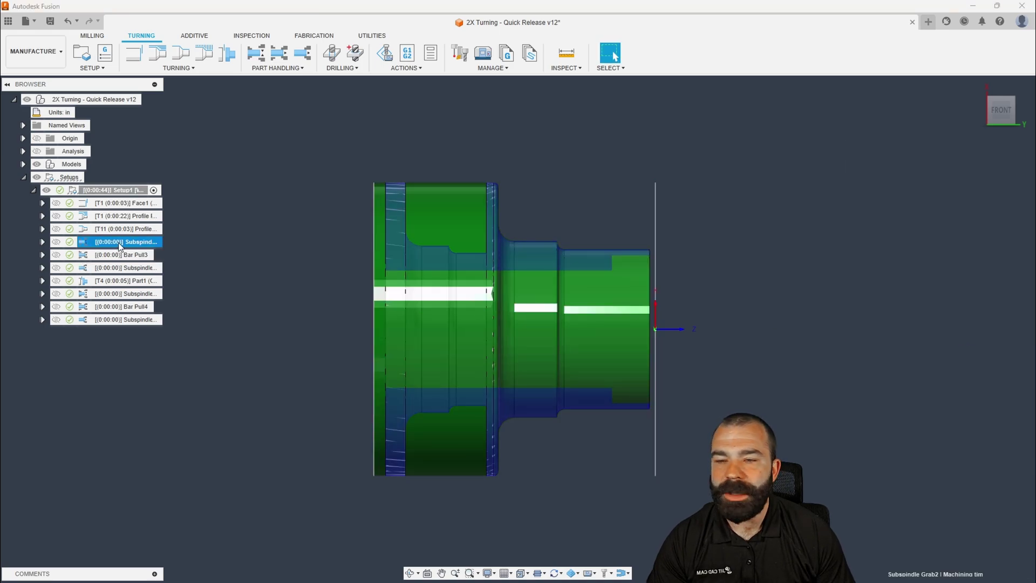
{"action": "left_click", "coordinate": [129, 255]}
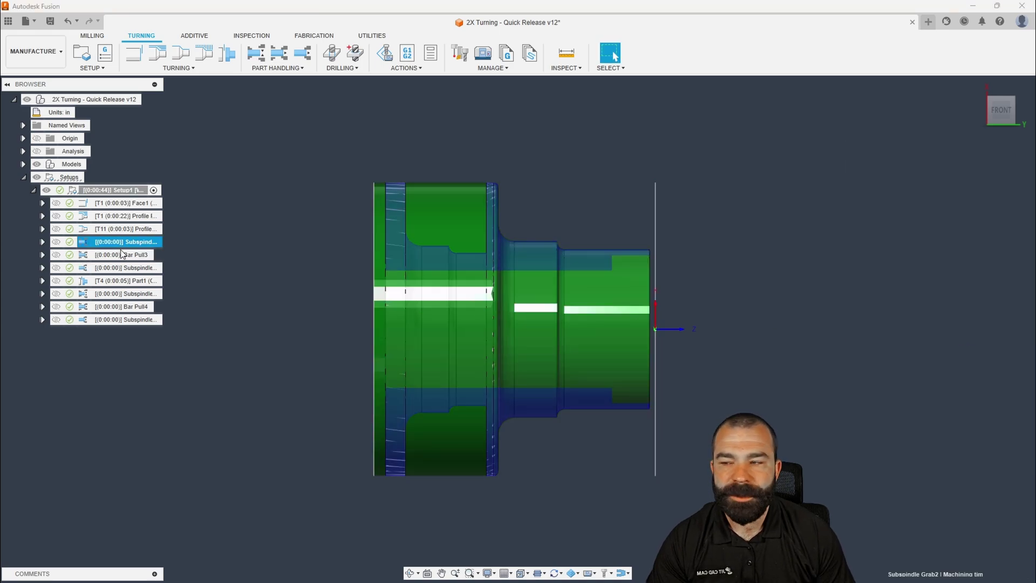
{"action": "left_click", "coordinate": [144, 268]}
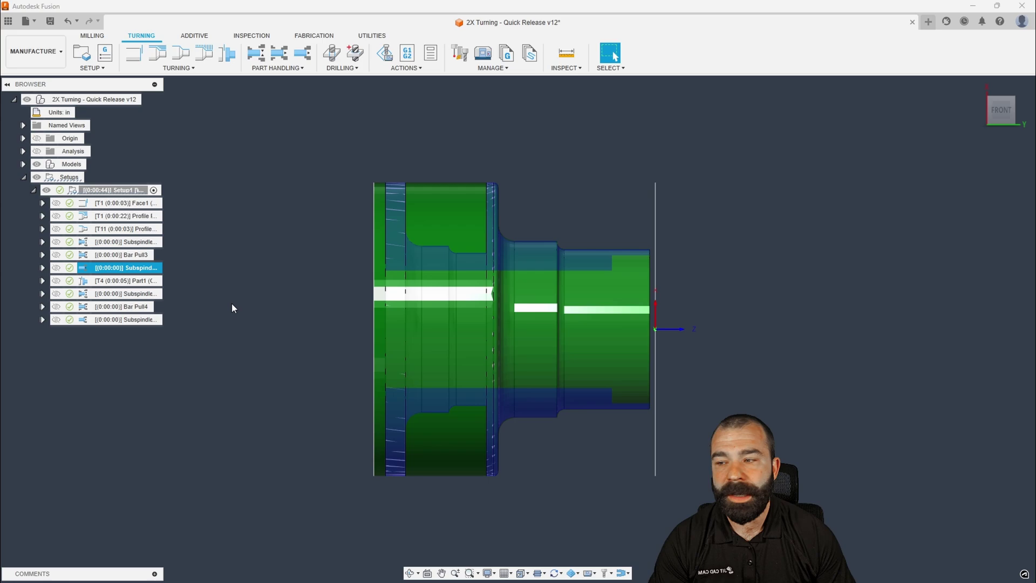
{"action": "left_click", "coordinate": [130, 320]}
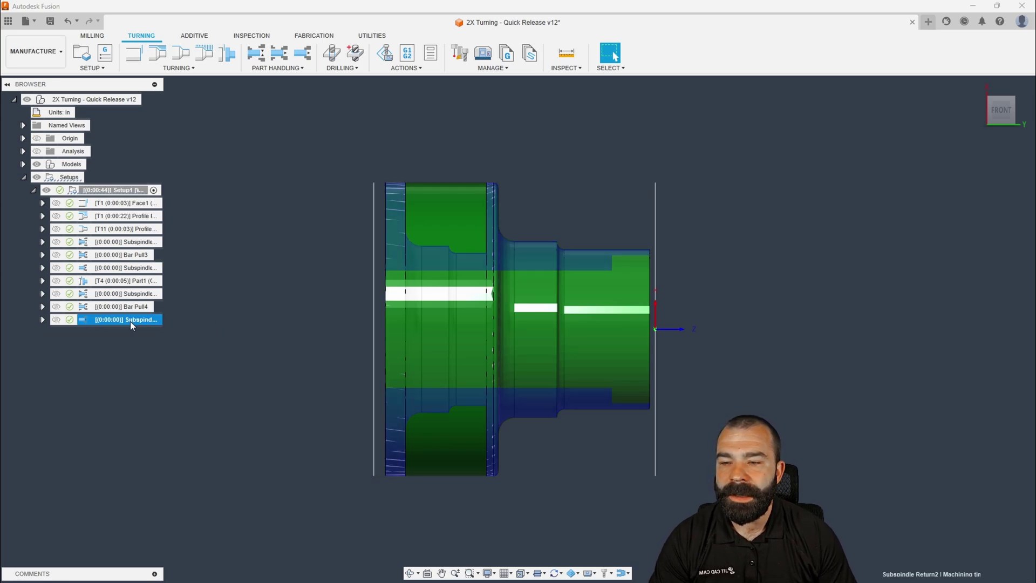
- Open the pull distance expression of the last Bar Pull for editing and browse its reference parameters
{"action": "left_click", "coordinate": [82, 306]}
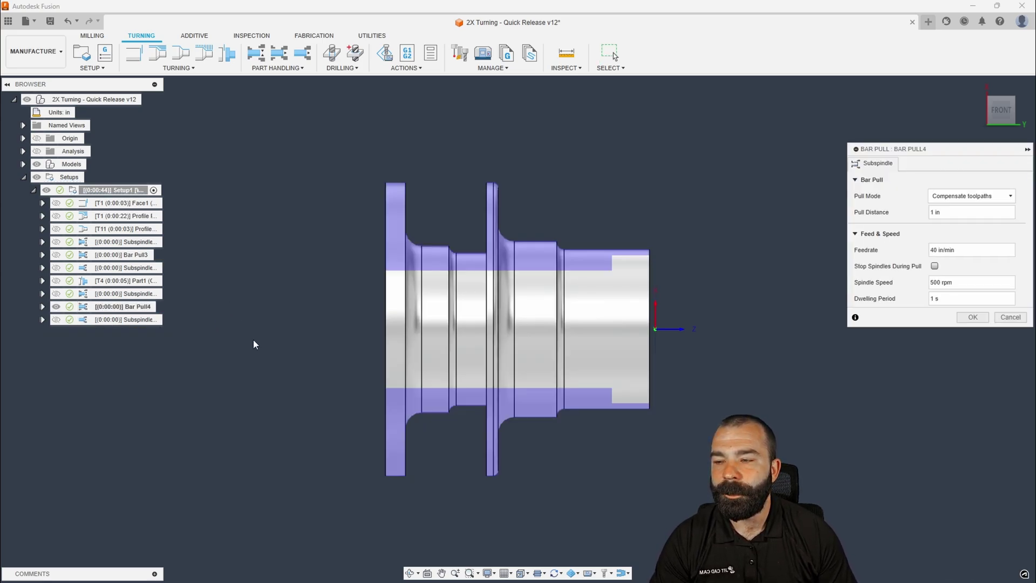
{"action": "left_click", "coordinate": [899, 213]}
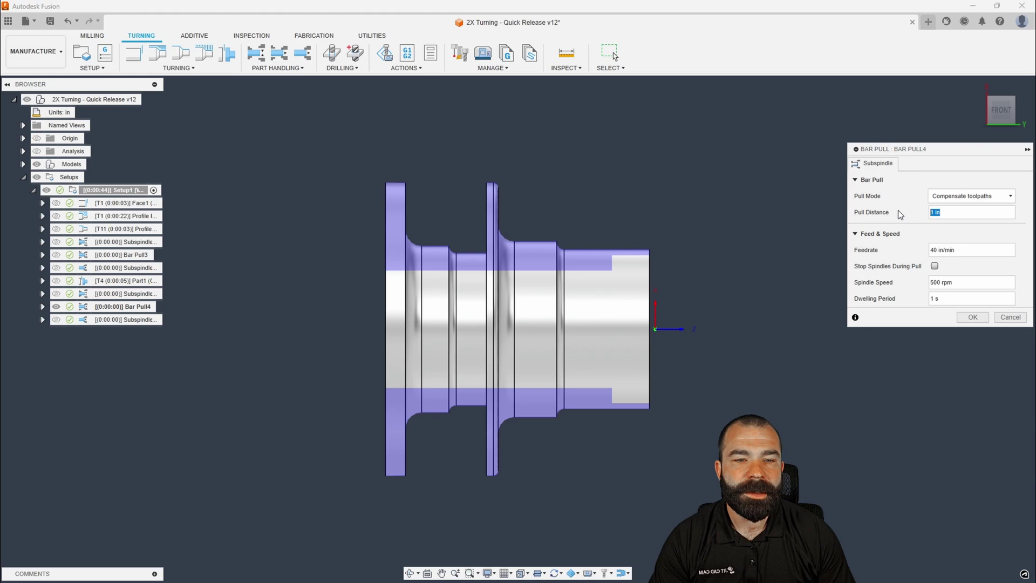
{"action": "left_click", "coordinate": [1020, 212]}
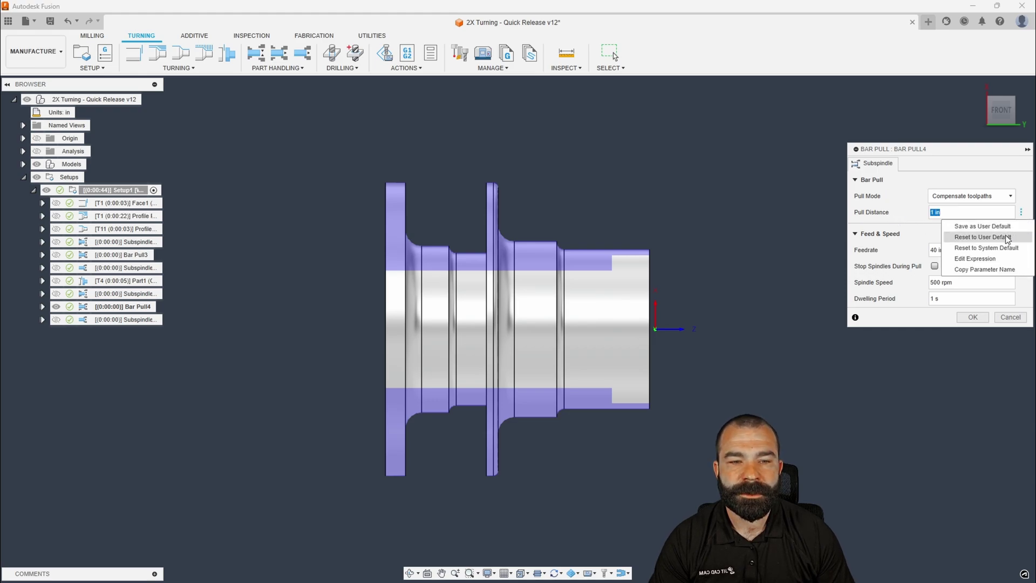
{"action": "left_click", "coordinate": [993, 259]}
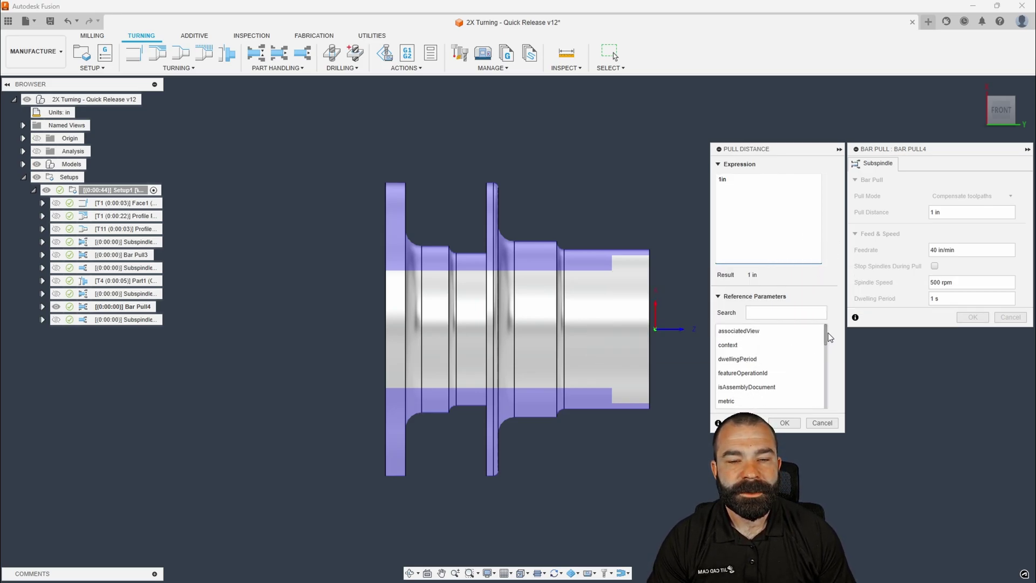
{"action": "left_click_drag", "start_coordinate": [824, 339], "coordinate": [819, 384]}
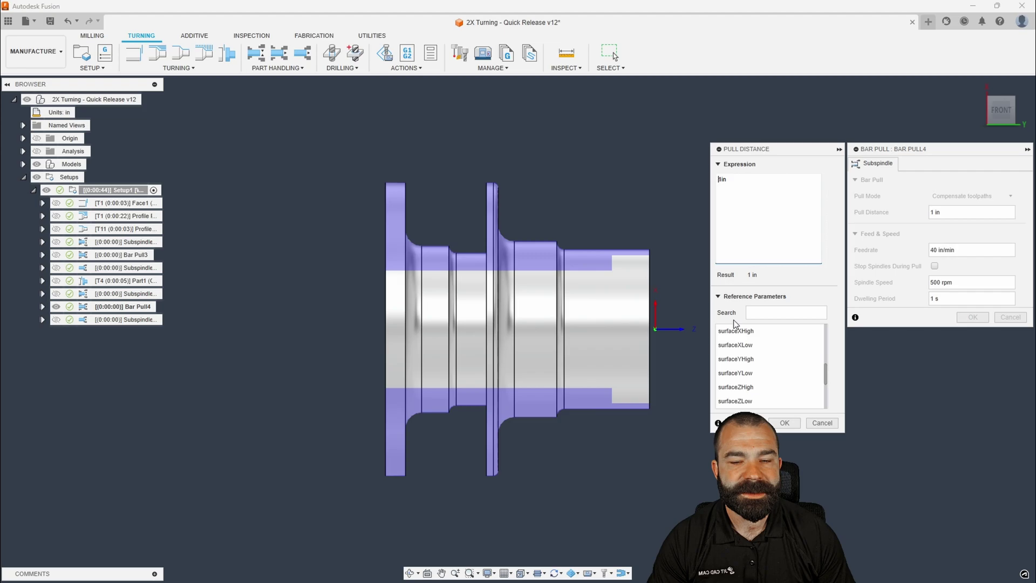
- Replace the pull distance expression with the surfaceZHigh parameter
{"action": "double_click", "coordinate": [732, 185]}
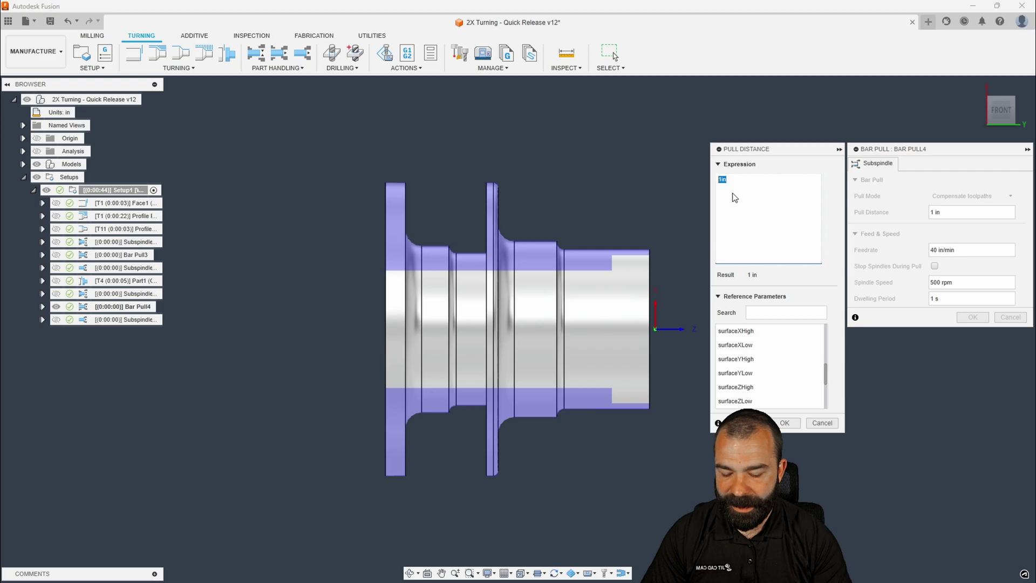
{"action": "type", "text": "surfac"}
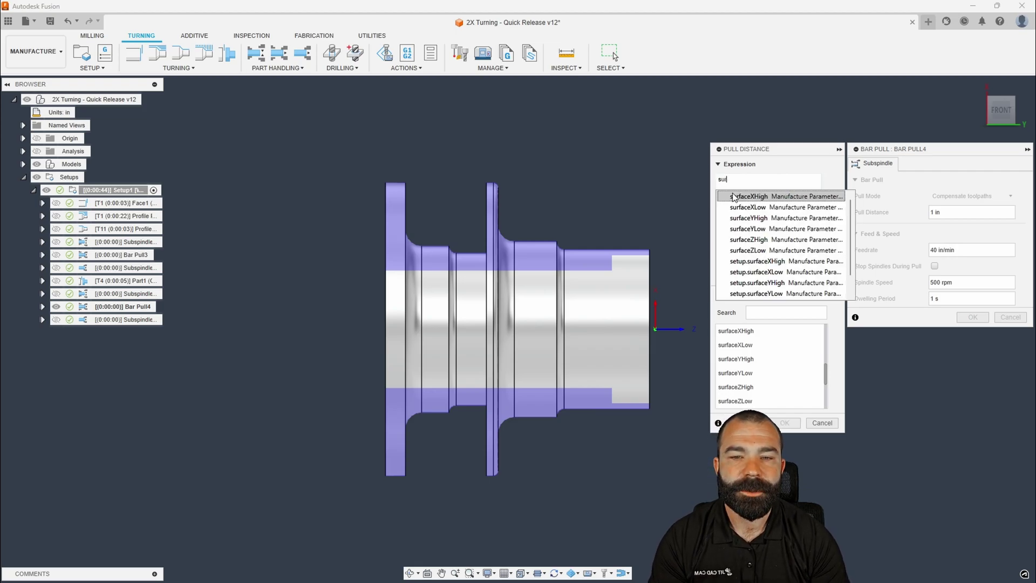
{"action": "left_click", "coordinate": [758, 242]}
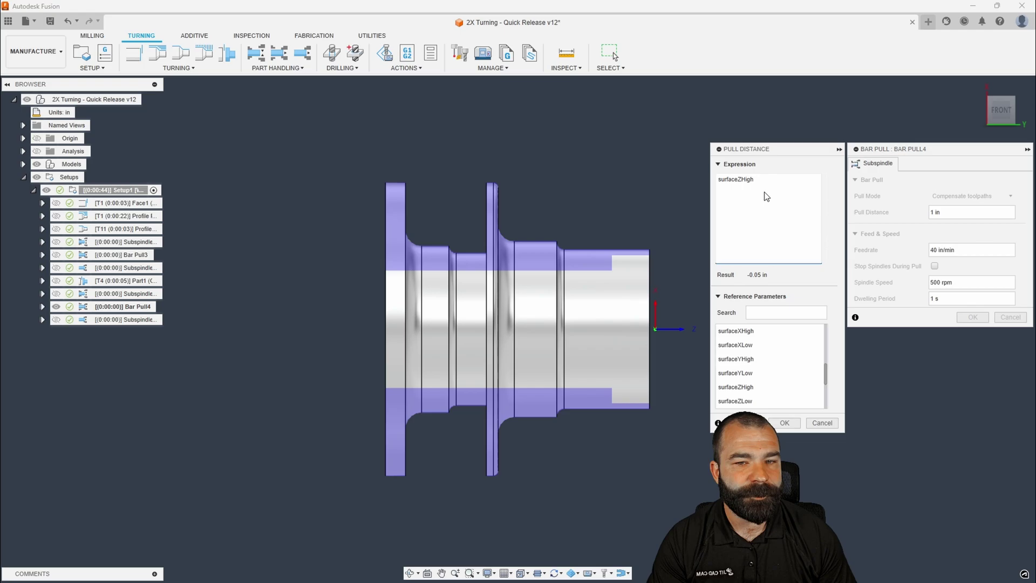
{"action": "type", "text": "-"}
{"action": "type", "text": " sur"}
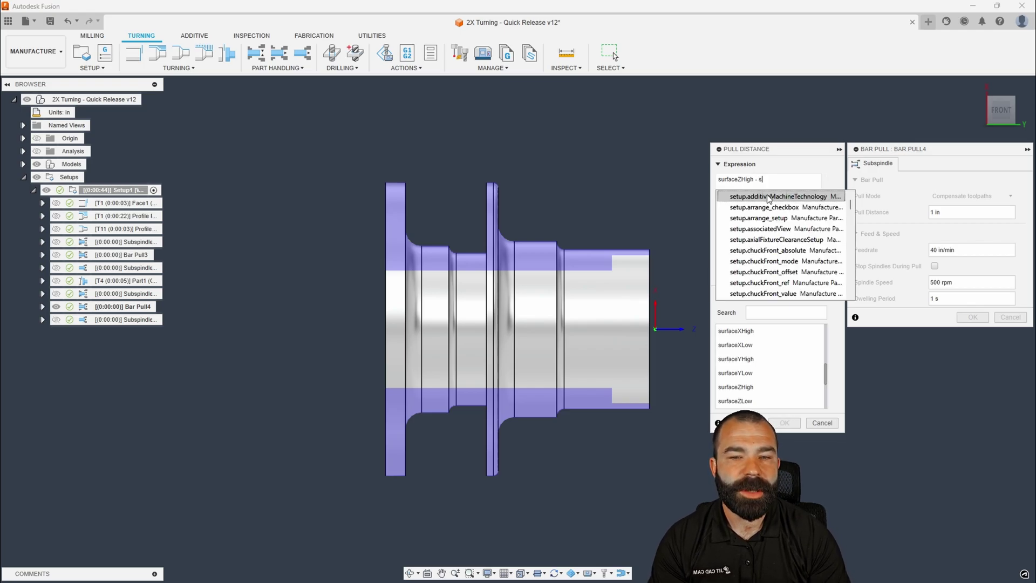
{"action": "key", "text": "BackSpace"}
{"action": "key", "text": "BackSpace"}
{"action": "type", "text": "model"}
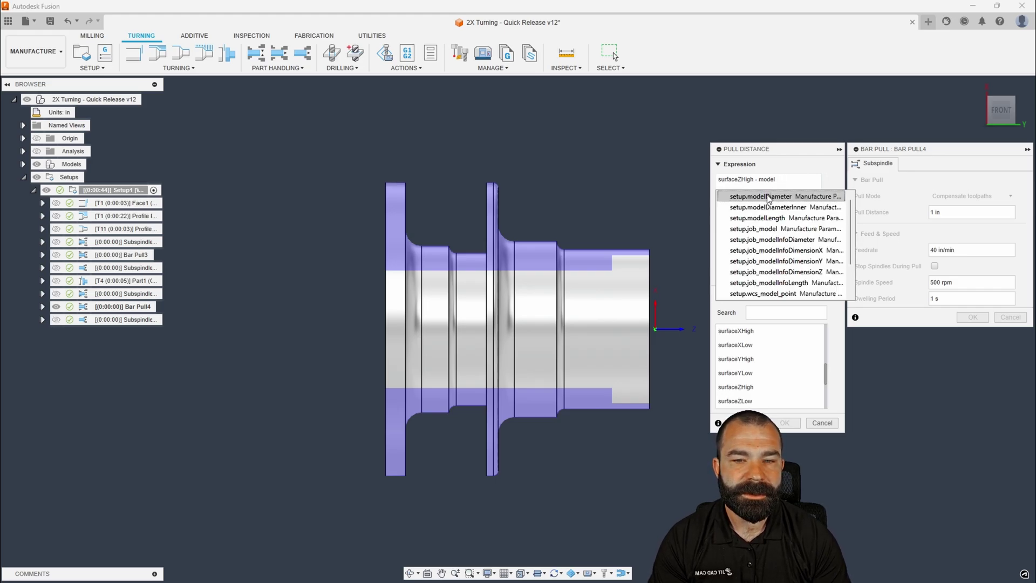
{"action": "key", "text": "BackSpace"}
{"action": "key", "text": "BackSpace"}
{"action": "key", "text": "BackSpace"}
{"action": "key", "text": "BackSpace"}
{"action": "key", "text": "BackSpace"}
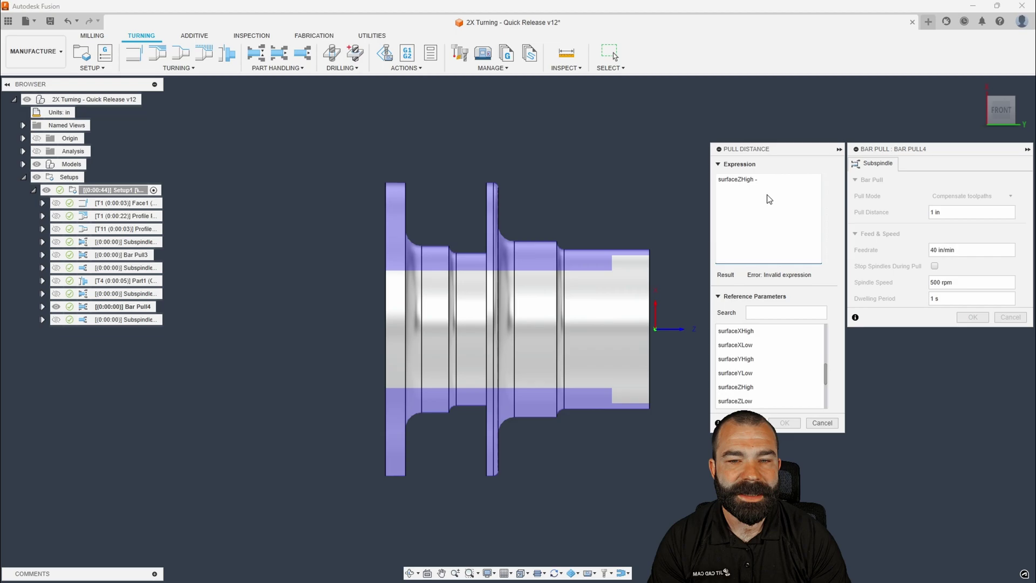
{"action": "type", "text": "sto"}
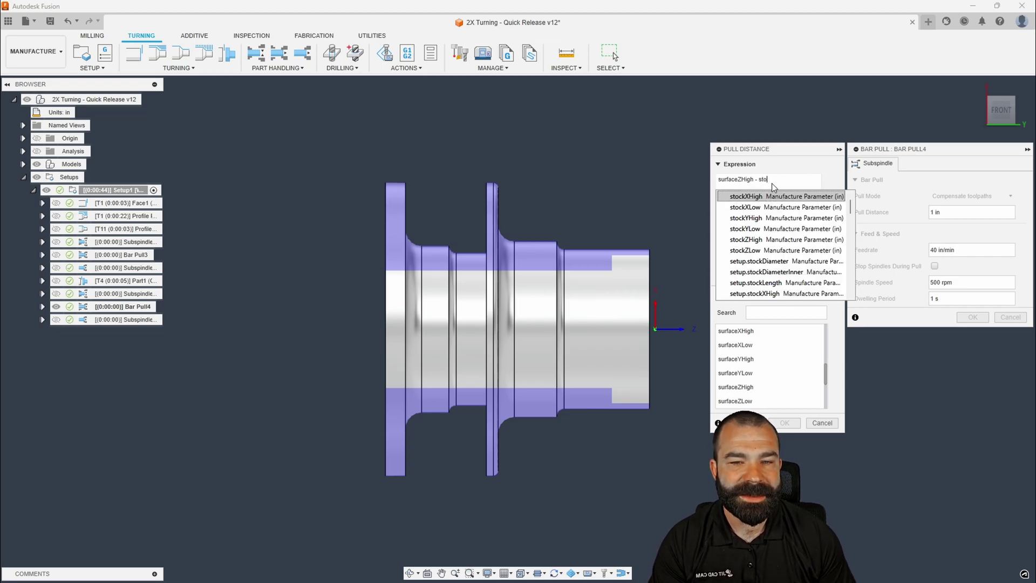
- Replace the whole pull distance expression with the stockZHigh parameter
{"action": "left_click_drag", "start_coordinate": [739, 186], "coordinate": [723, 187]}
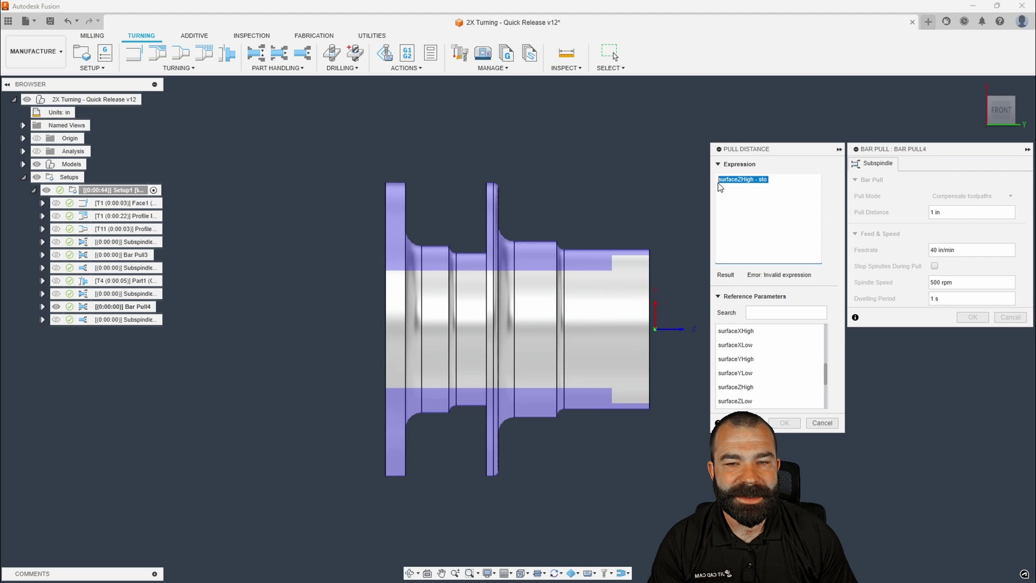
{"action": "type", "text": "stock"}
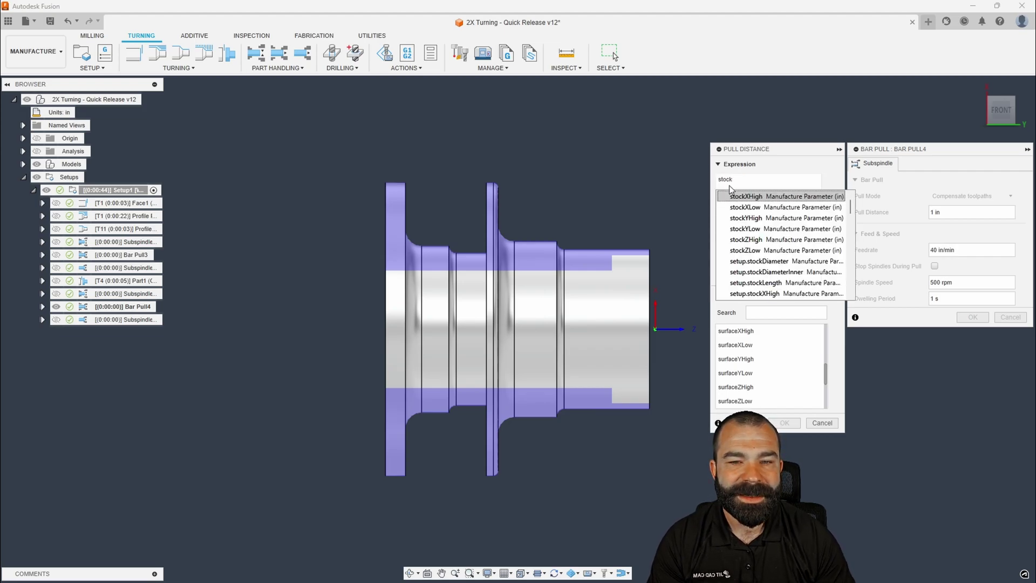
{"action": "key", "text": "Down"}
{"action": "key", "text": "Down"}
{"action": "key", "text": "Down"}
{"action": "key", "text": "Down"}
{"action": "key", "text": "Return"}
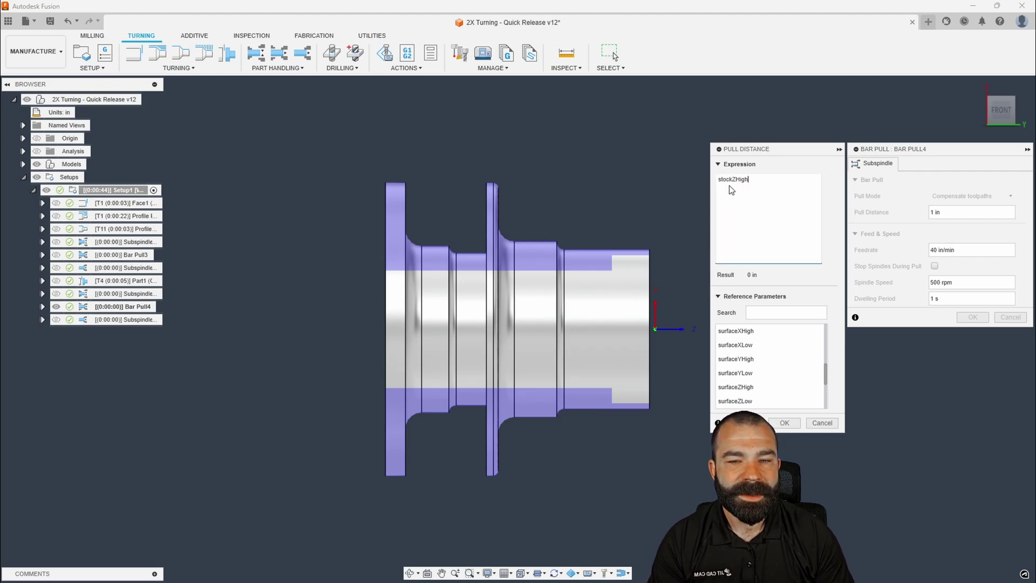
- Subtract surfaceZLow from stockZHigh in the pull distance expression and apply it to the last Bar Pull
{"action": "type", "text": "-st"}
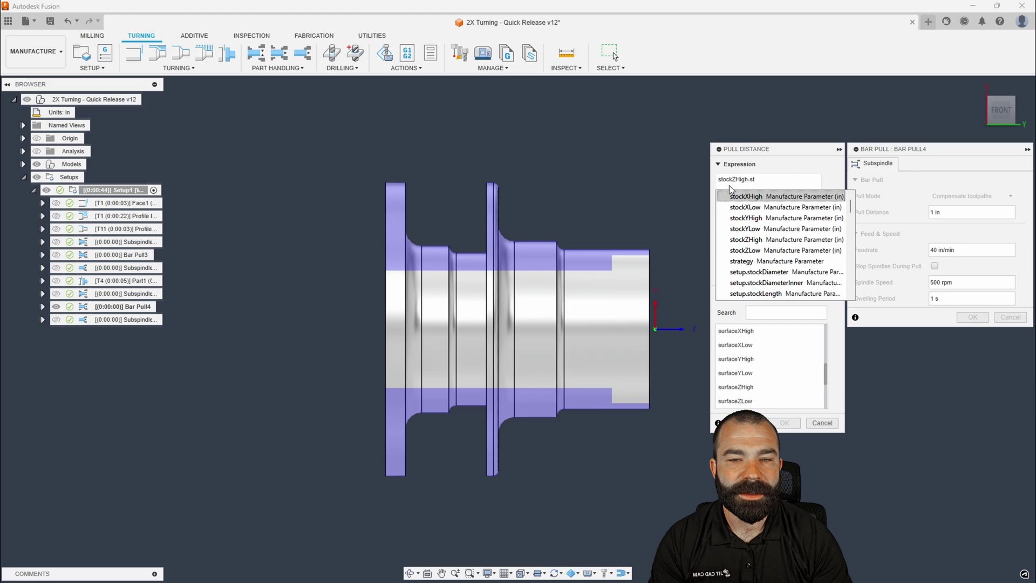
{"action": "key", "text": "BackSpace"}
{"action": "type", "text": "urf"}
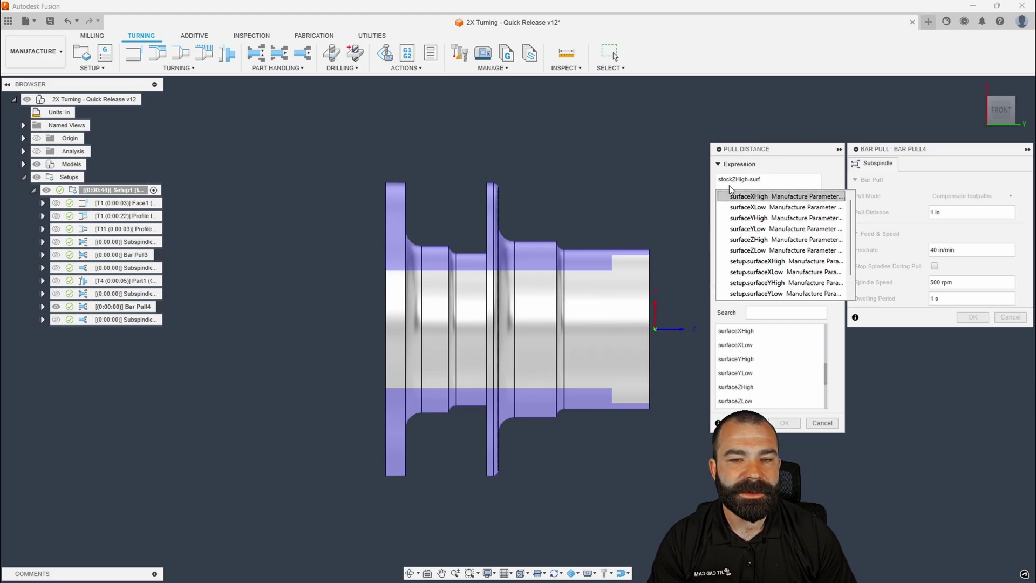
{"action": "key", "text": "Down"}
{"action": "key", "text": "Down"}
{"action": "key", "text": "Down"}
{"action": "key", "text": "Down"}
{"action": "key", "text": "Down"}
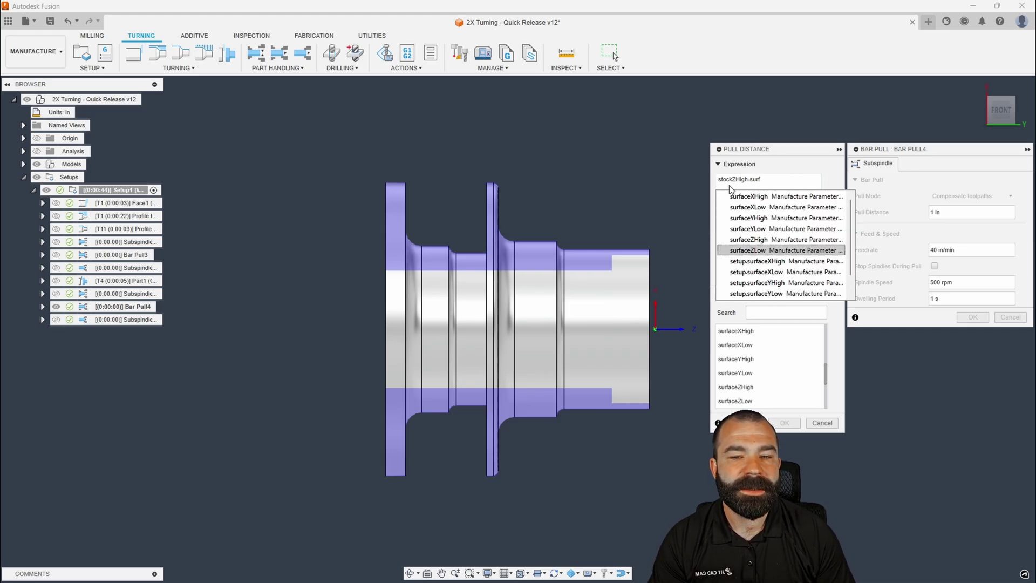
{"action": "key", "text": "Return"}
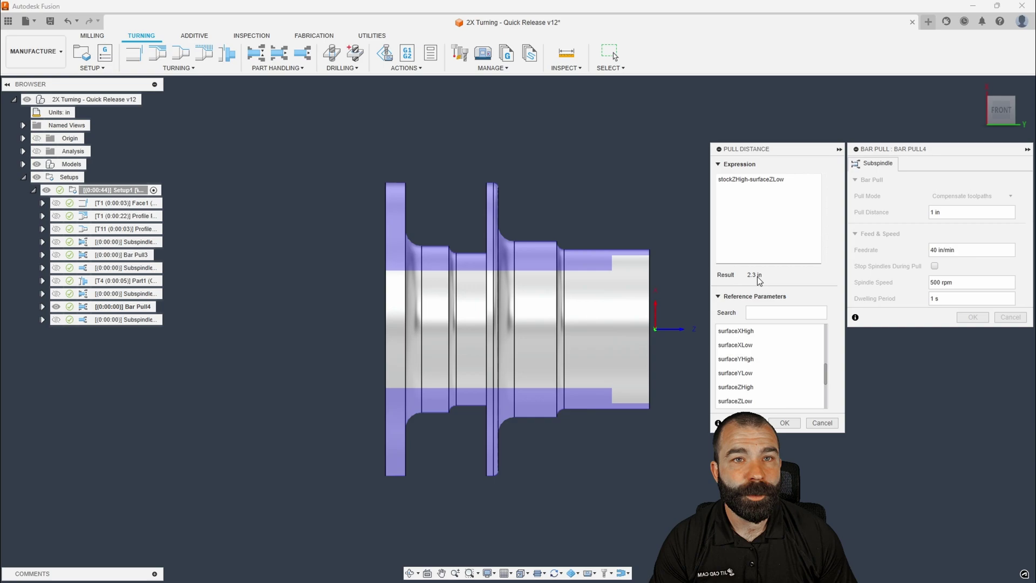
{"action": "left_click", "coordinate": [783, 422]}
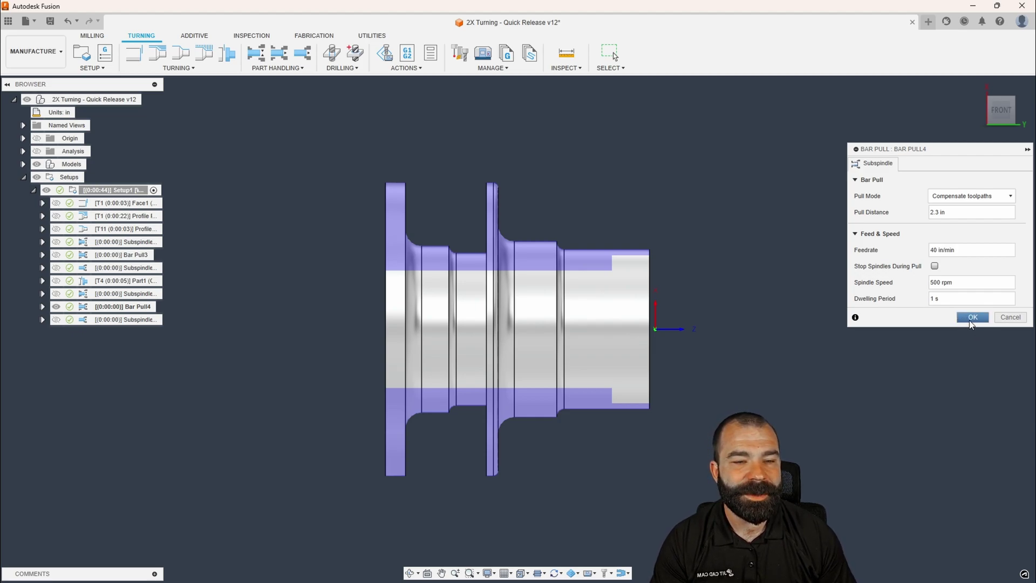
{"action": "left_click", "coordinate": [973, 317]}
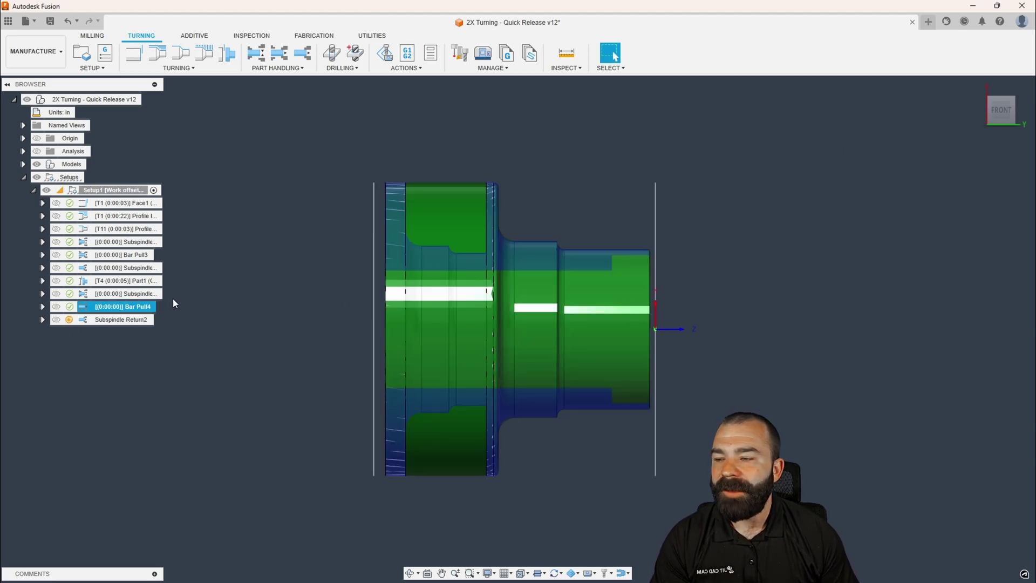
- Measure the distance between the part's two outer end faces, then return to the front view
{"action": "left_click", "coordinate": [426, 129]}
{"action": "left_click", "coordinate": [565, 53]}
{"action": "middle_click_drag", "start_coordinate": [485, 242], "coordinate": [624, 250], "text": "shift"}
{"action": "left_click", "coordinate": [412, 221]}
{"action": "left_click", "coordinate": [624, 250]}
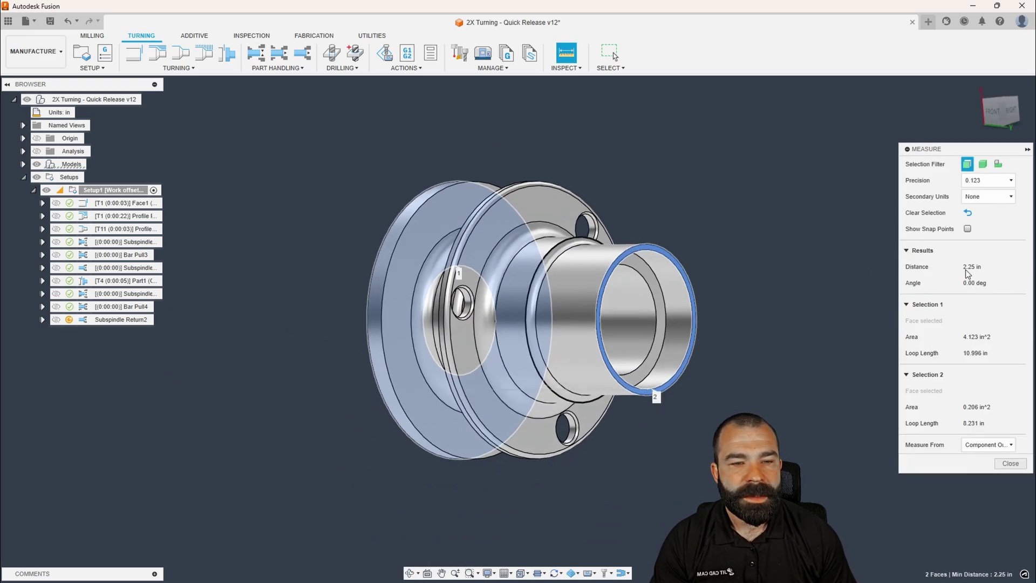
{"action": "left_click", "coordinate": [1005, 464]}
{"action": "left_click", "coordinate": [988, 122]}
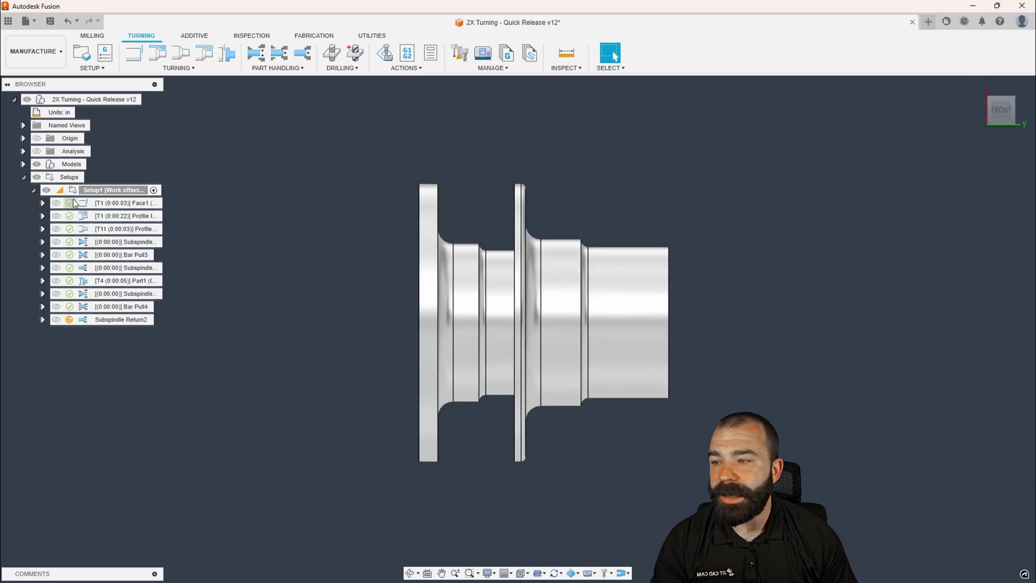
- Check the stock's front offset and the model length in the Setup1 stock settings
{"action": "double_click", "coordinate": [79, 189]}
{"action": "left_click", "coordinate": [902, 163]}
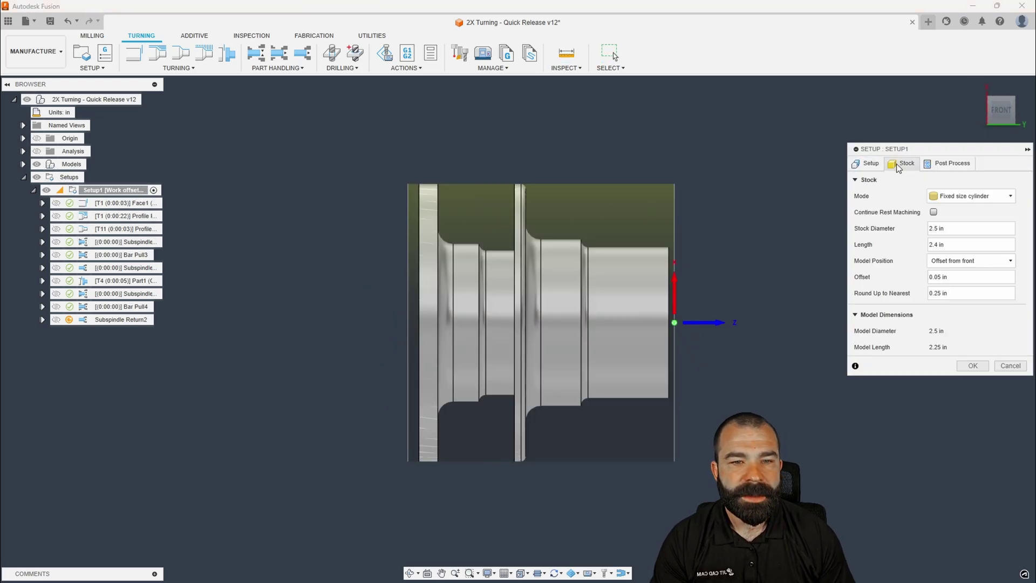
{"action": "left_click", "coordinate": [954, 278]}
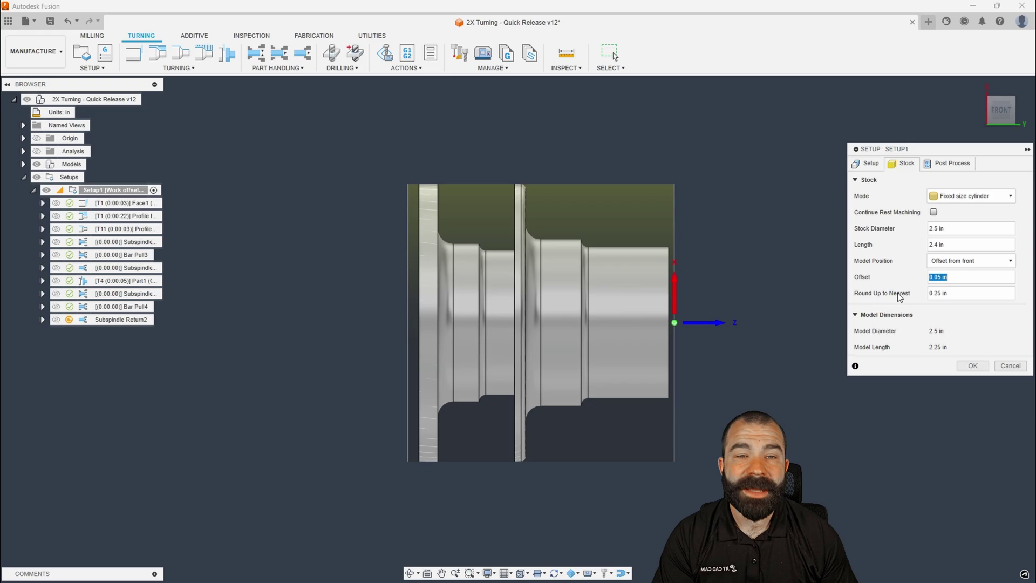
{"action": "left_click", "coordinate": [973, 366]}
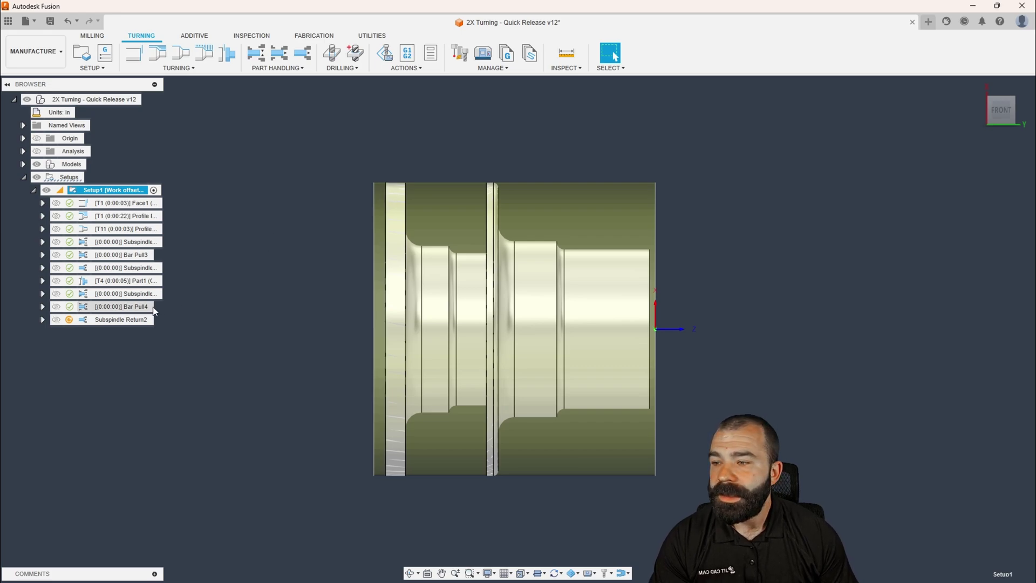
- Check the insert width of the OD Grooving tool used by the parting operation
{"action": "left_click", "coordinate": [84, 282]}
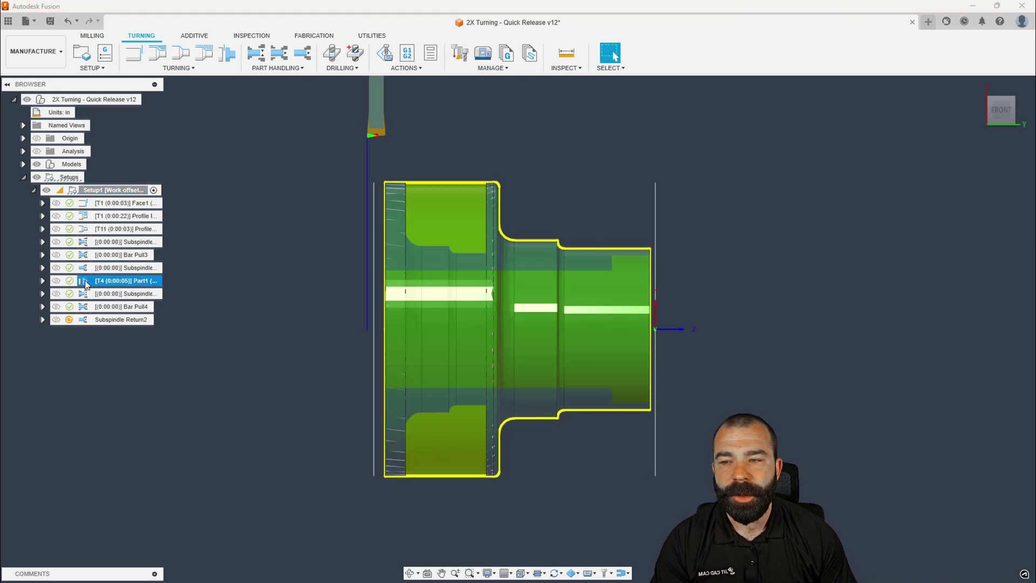
{"action": "right_click", "coordinate": [85, 280]}
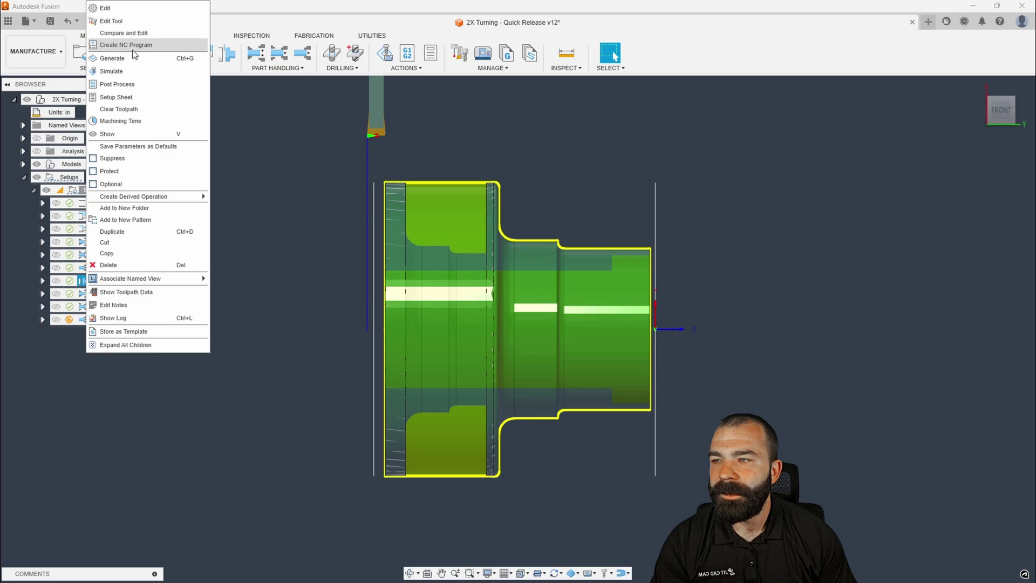
{"action": "left_click", "coordinate": [131, 24]}
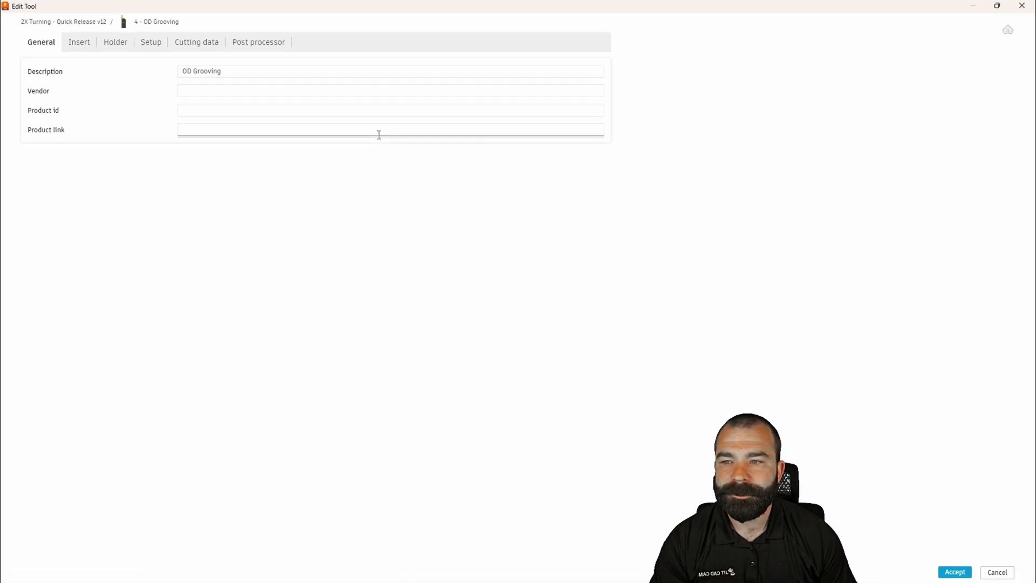
{"action": "left_click", "coordinate": [80, 43]}
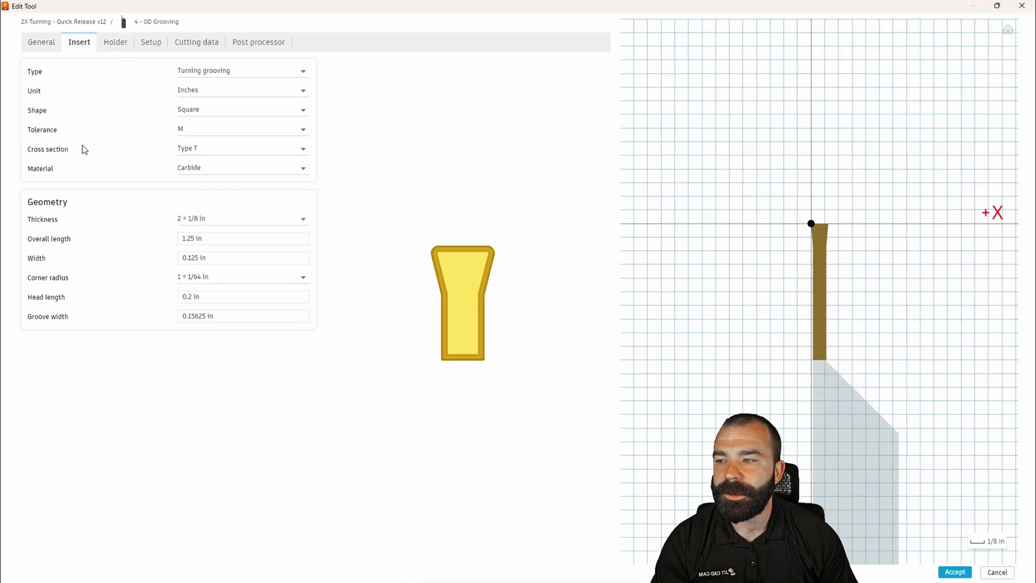
{"action": "left_click", "coordinate": [180, 261]}
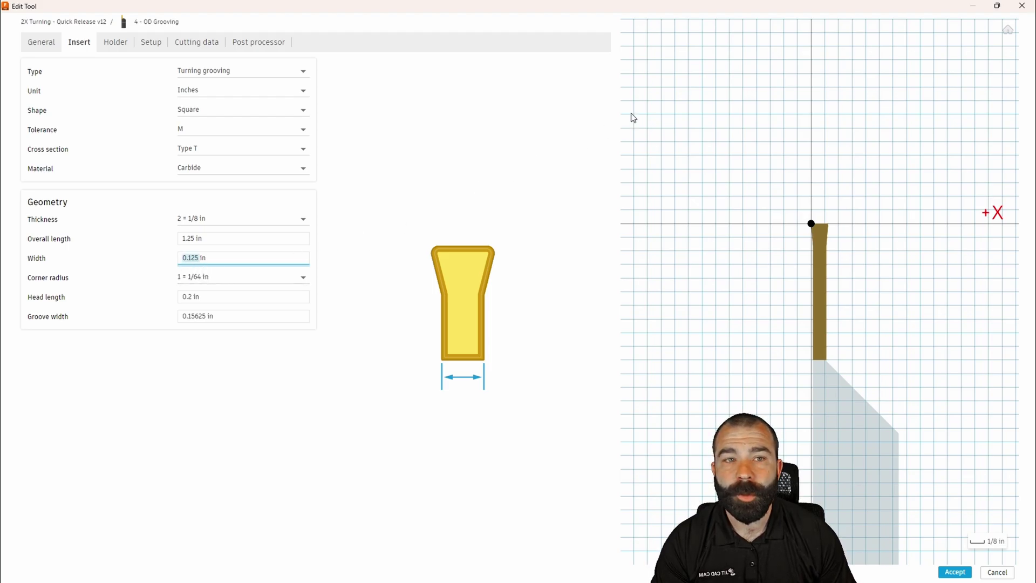
{"action": "left_click", "coordinate": [1022, 6]}
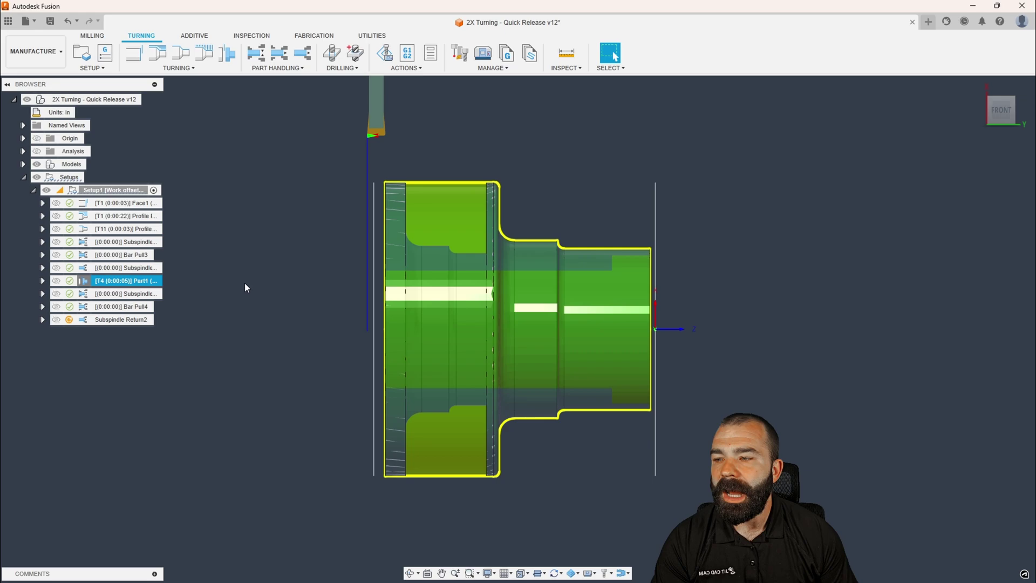
- Enclose stockZHigh-surfaceZLow in parentheses in the last Bar Pull's pull distance expression and subtract .125 from it
{"action": "left_click", "coordinate": [87, 310]}
{"action": "right_click", "coordinate": [87, 309]}
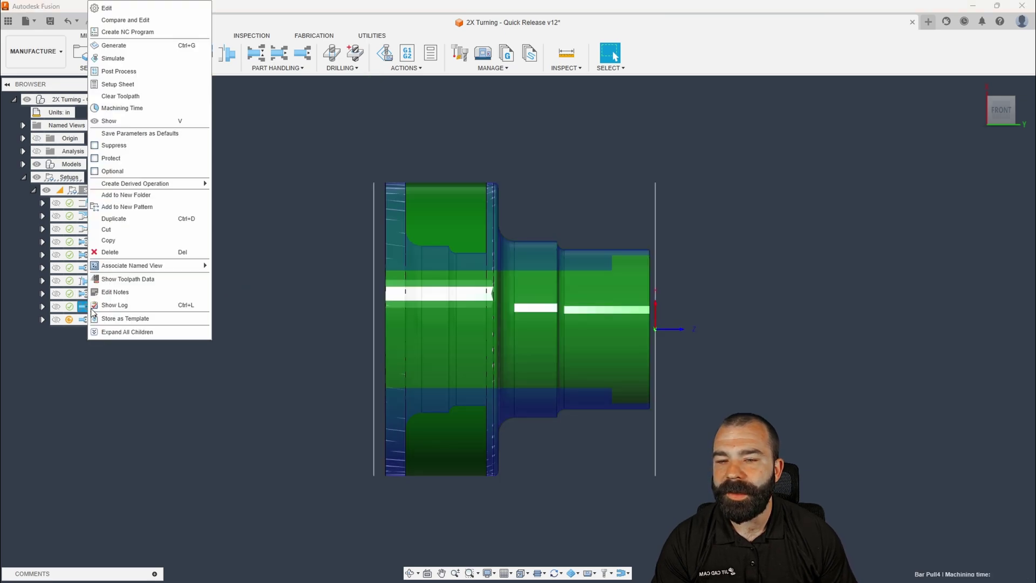
{"action": "left_click", "coordinate": [145, 10]}
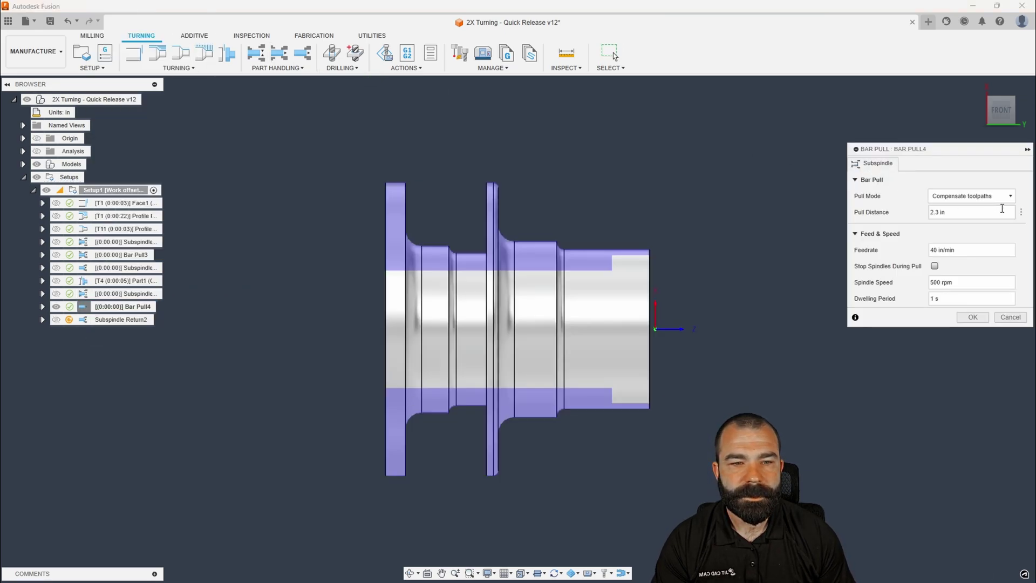
{"action": "left_click", "coordinate": [1021, 212]}
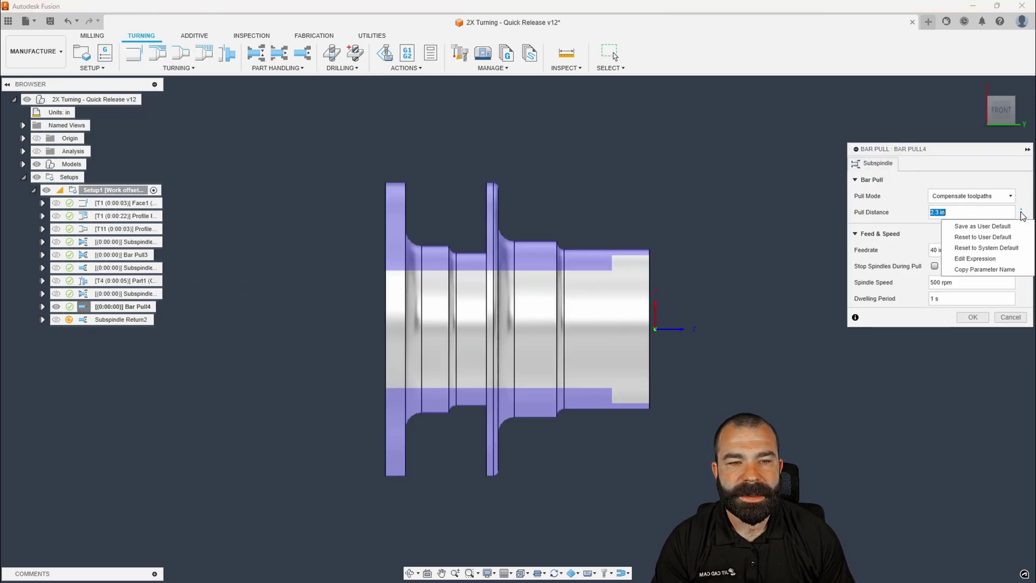
{"action": "left_click", "coordinate": [991, 258]}
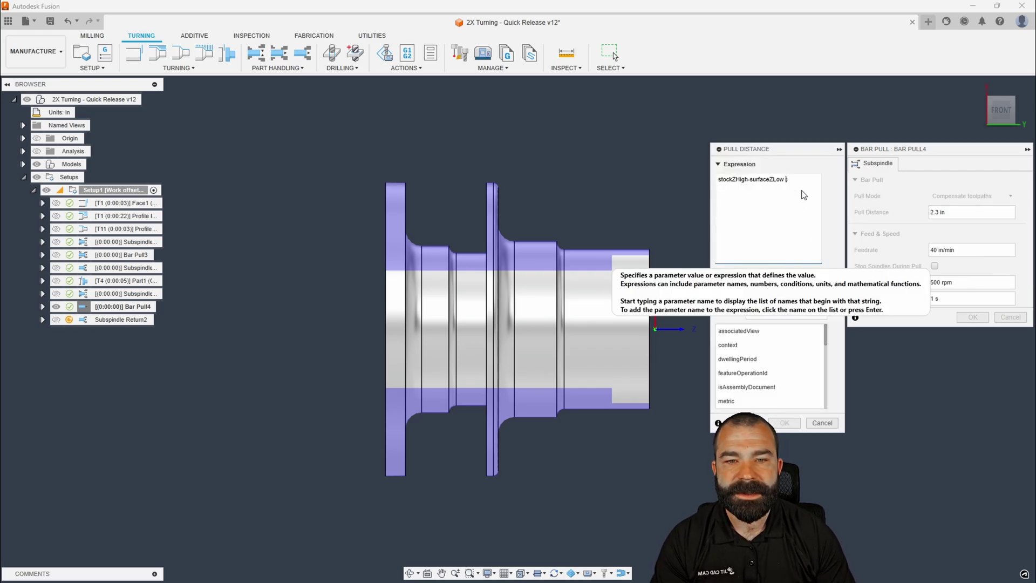
{"action": "type", "text": ")"}
{"action": "key", "text": "Home"}
{"action": "type", "text": "("}
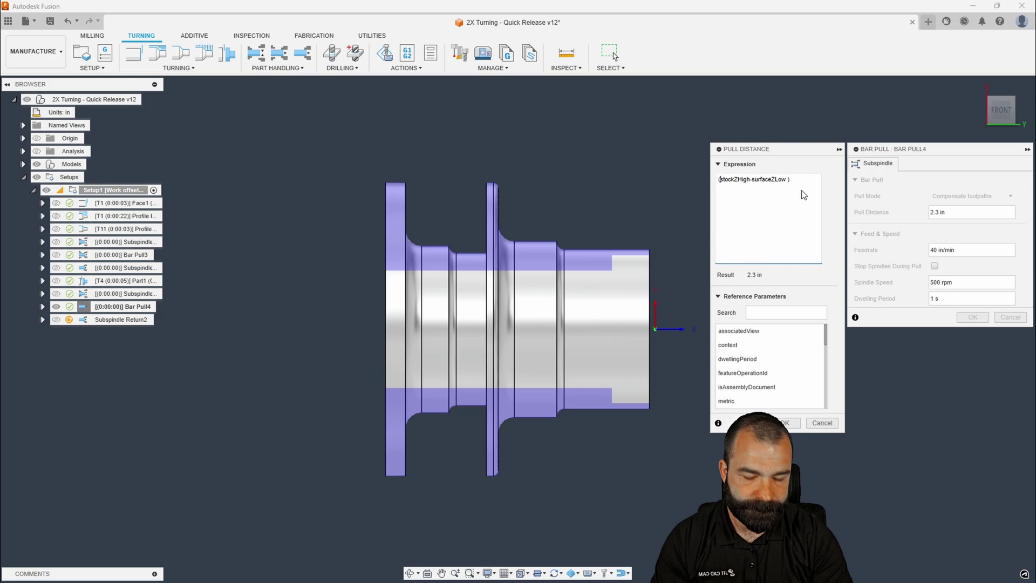
{"action": "key", "text": "End"}
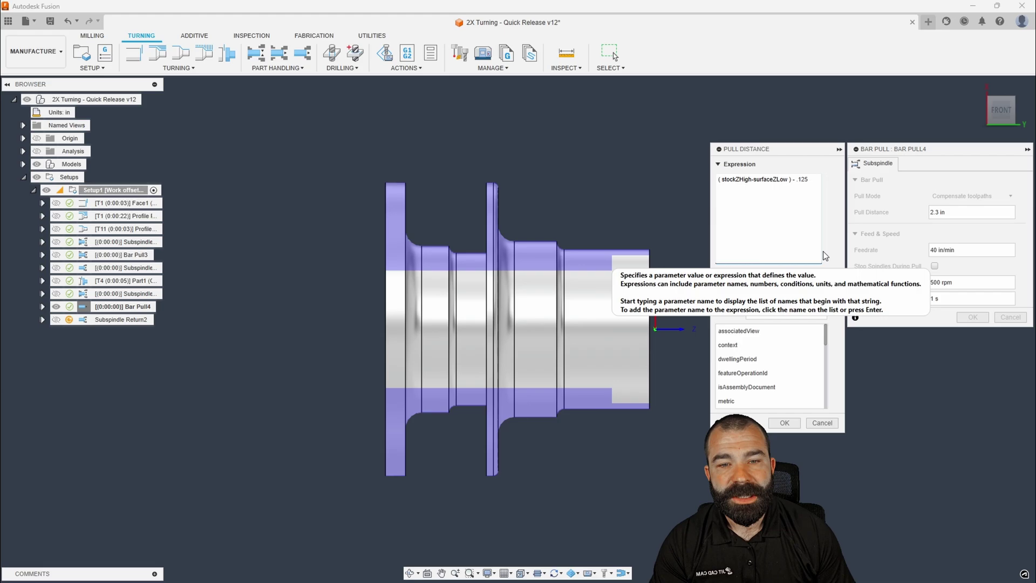
- Give the .125 value inch units, change the subtraction to an addition, and apply the expression to the Bar Pull
{"action": "type", "text": "in"}
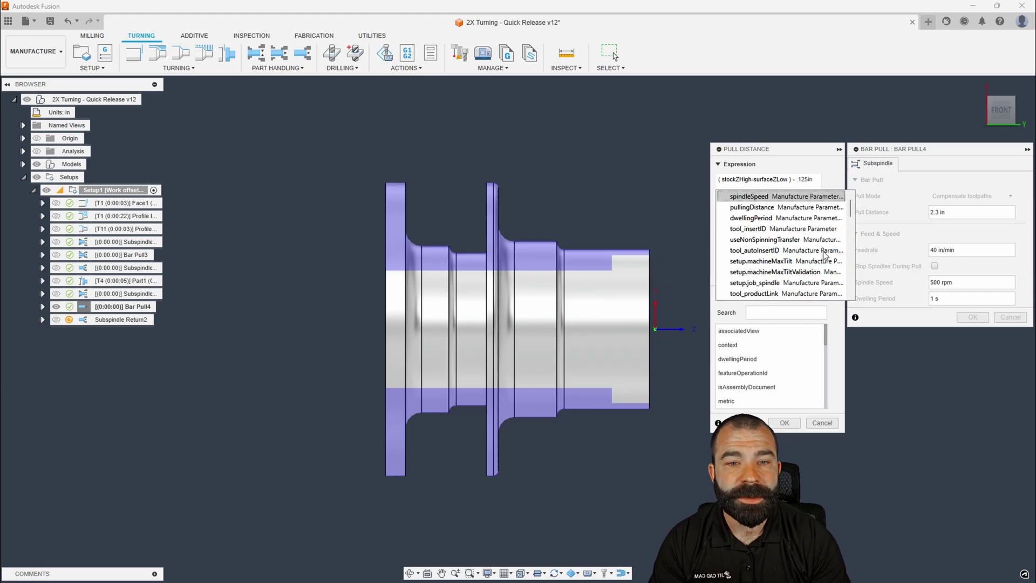
{"action": "left_click", "coordinate": [829, 166]}
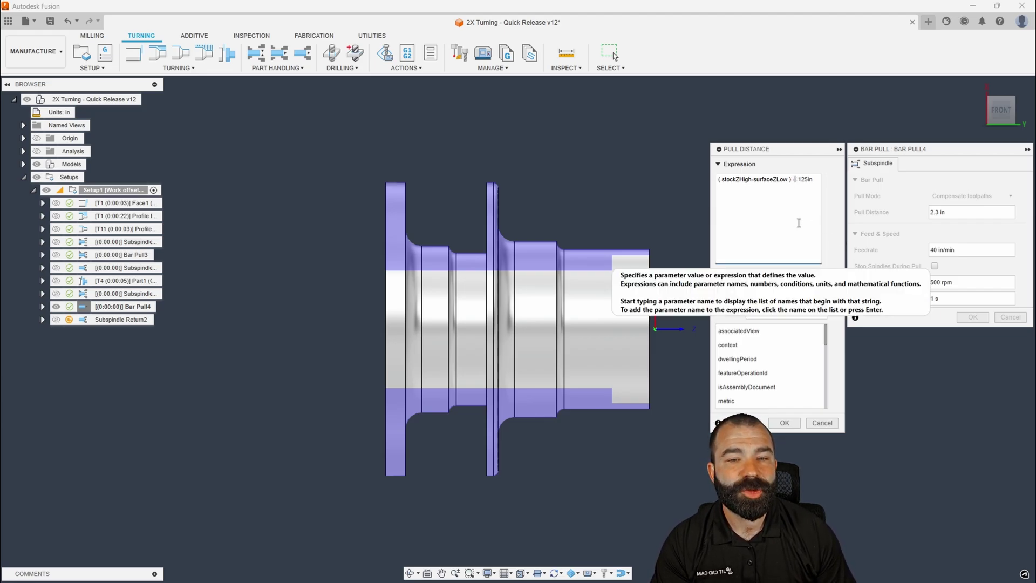
{"action": "type", "text": "+"}
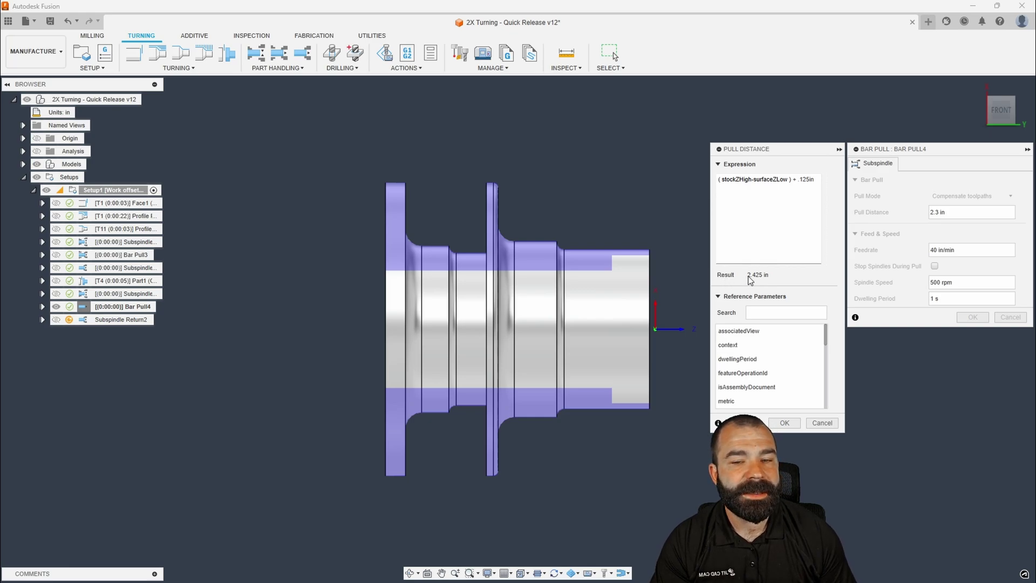
{"action": "left_click", "coordinate": [784, 423]}
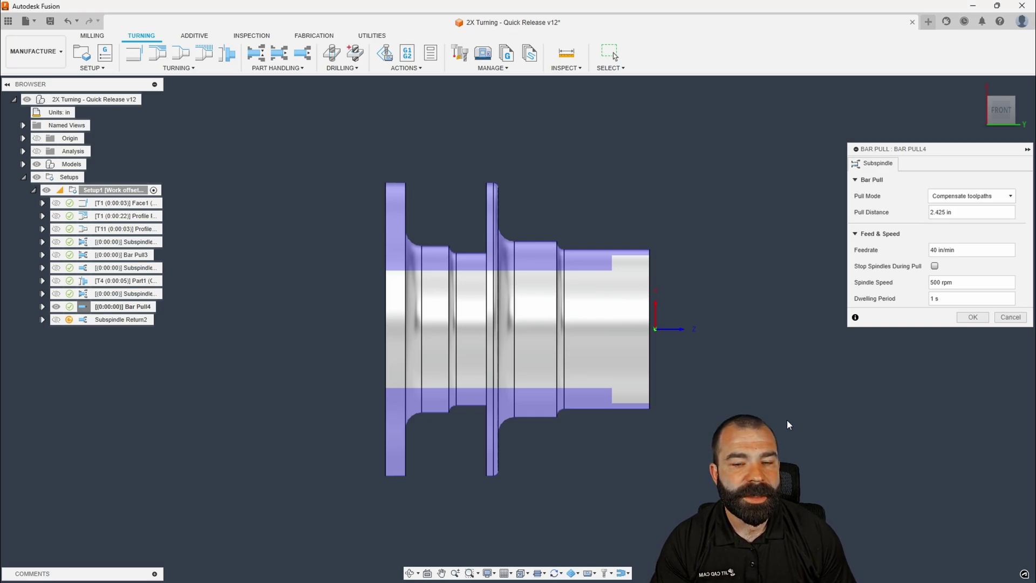
{"action": "left_click", "coordinate": [972, 317]}
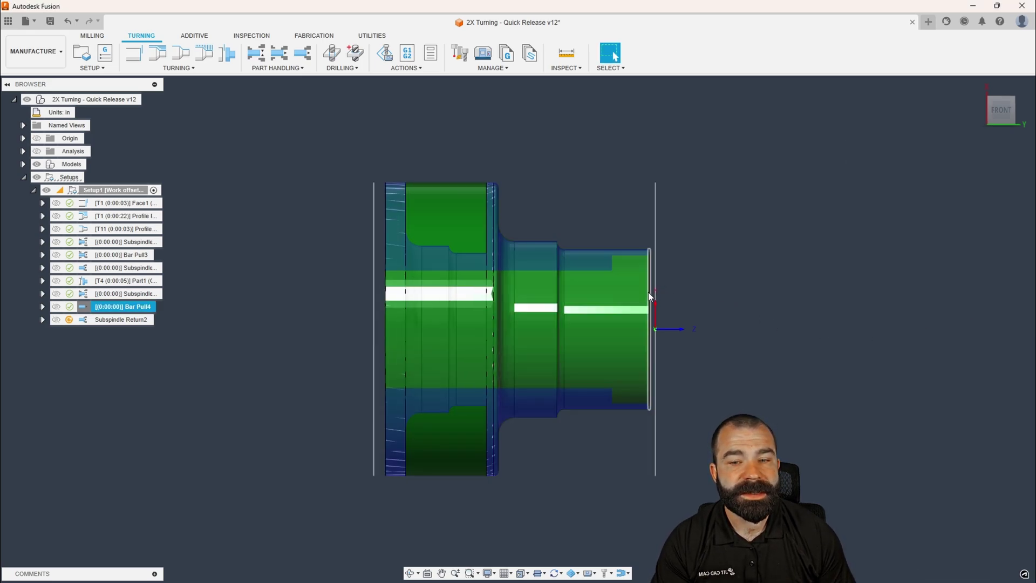
- Generate the outdated Subspindle Return operation at the end of Setup1
{"action": "scroll", "coordinate": [863, 309], "scroll_direction": "down", "scroll_amount": 1}
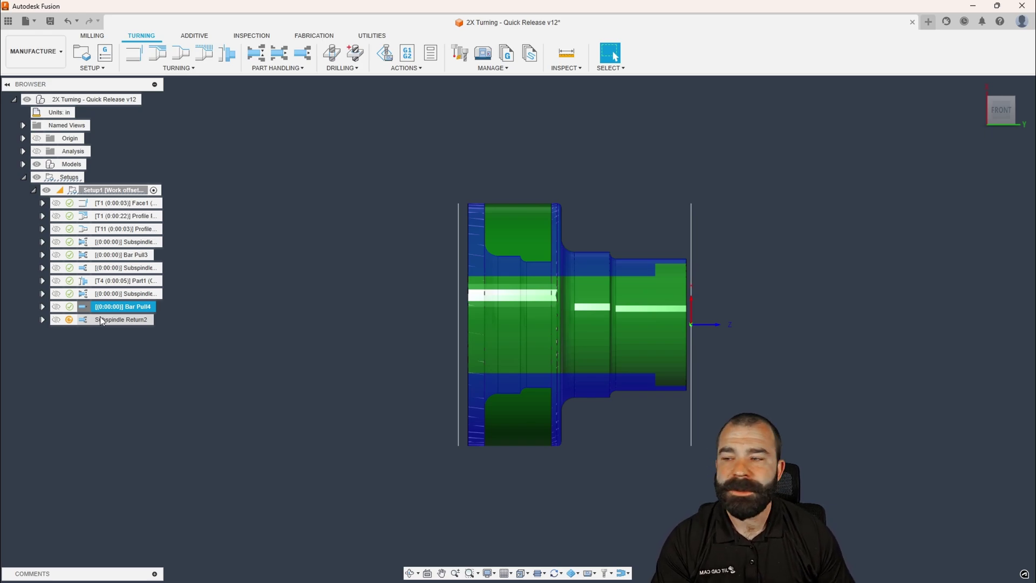
{"action": "right_click", "coordinate": [99, 316]}
{"action": "left_click", "coordinate": [286, 299]}
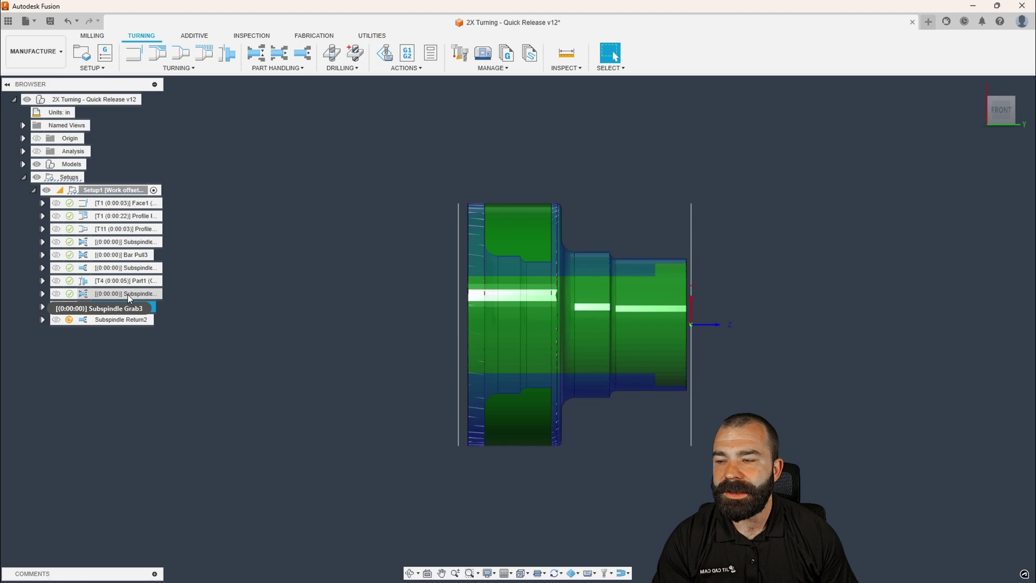
{"action": "left_click", "coordinate": [86, 321]}
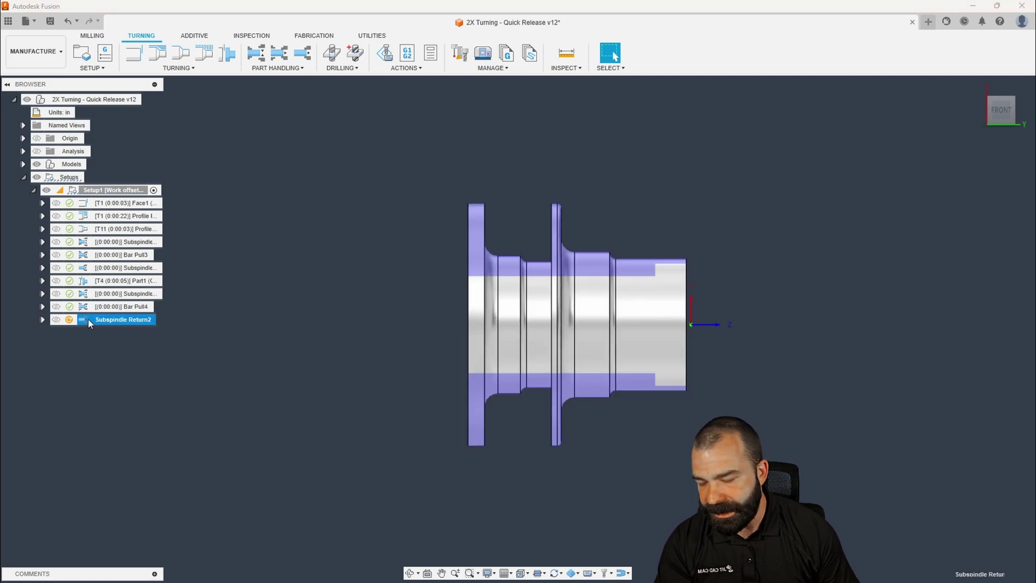
- Start storing the last Subspindle Grab, Bar Pull and Subspindle Return operations together as a template
{"action": "left_click", "coordinate": [102, 297]}
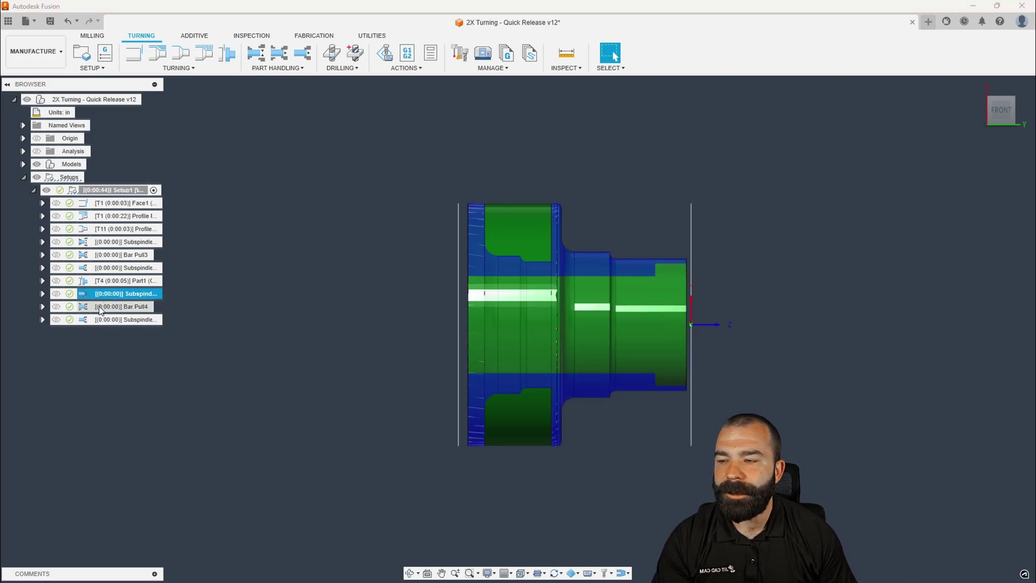
{"action": "left_click", "coordinate": [102, 306], "text": "ctrl"}
{"action": "left_click", "coordinate": [103, 320], "text": "ctrl"}
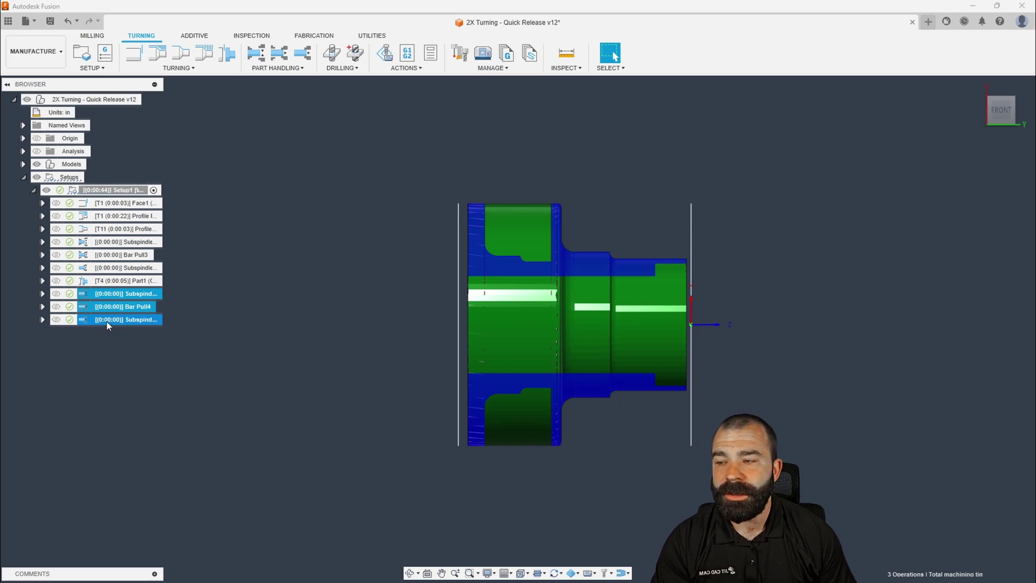
{"action": "right_click", "coordinate": [106, 322]}
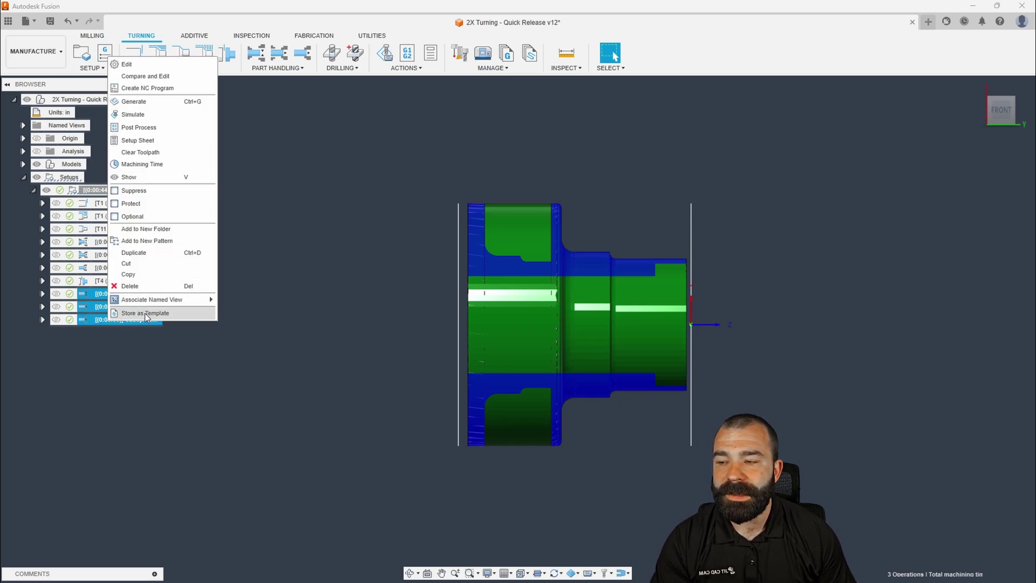
{"action": "left_click", "coordinate": [146, 313]}
{"action": "left_click", "coordinate": [431, 240]}
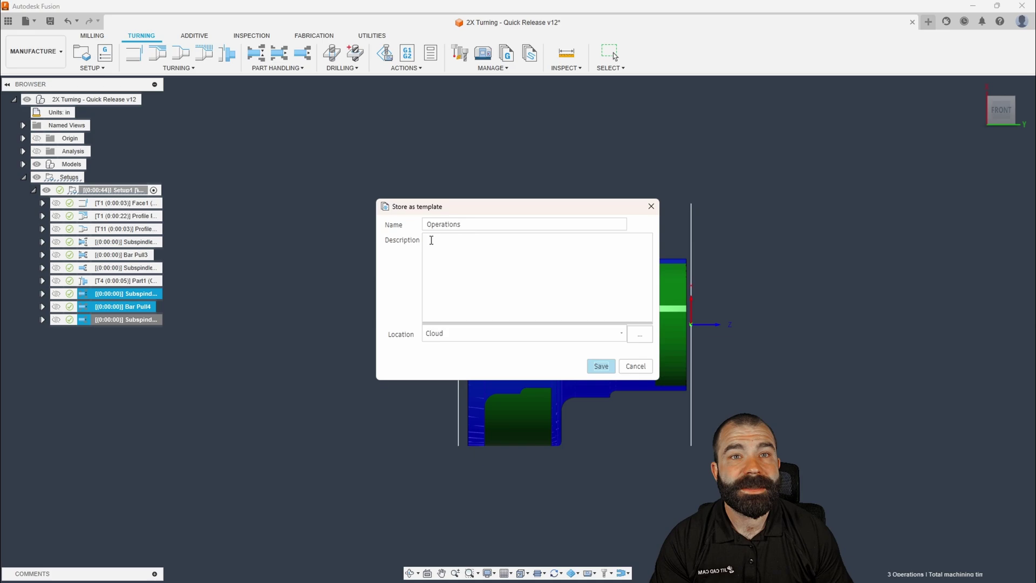
- Name the template "single bar pull with part off" and save it to the Cloud location
{"action": "double_click", "coordinate": [478, 223]}
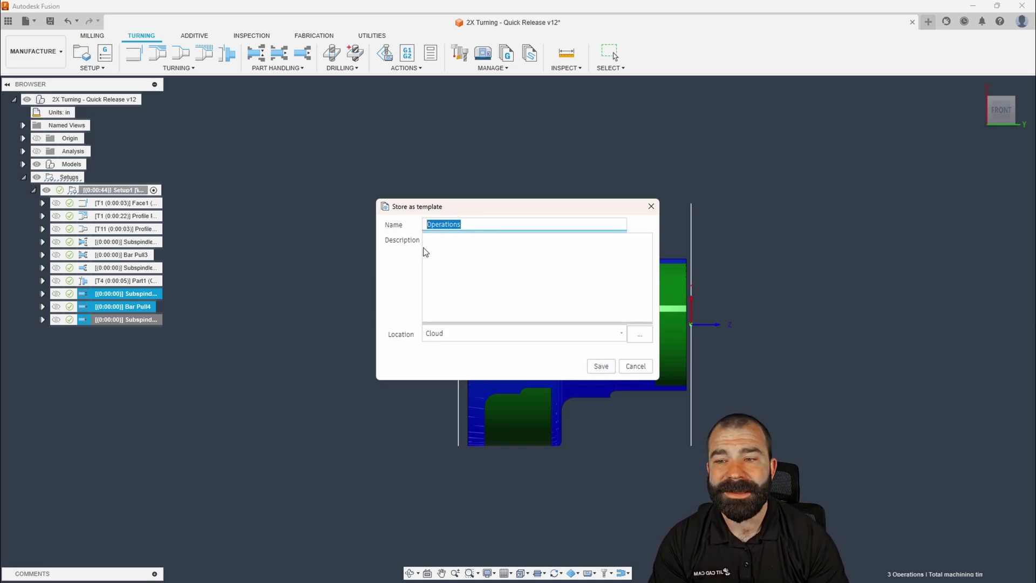
{"action": "key", "text": "BackSpace"}
{"action": "type", "text": "singel"}
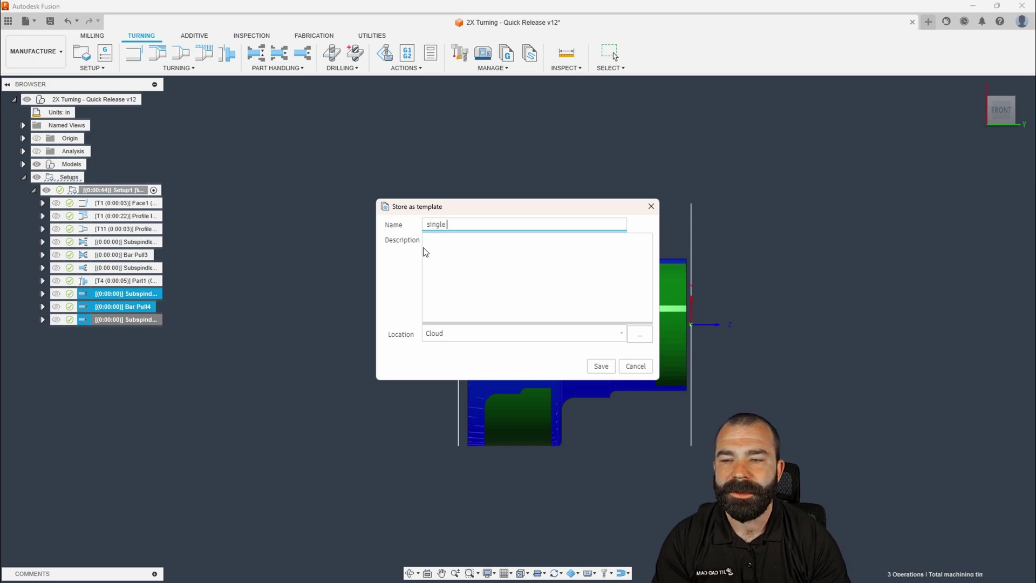
{"action": "type", "text": " bar pull"}
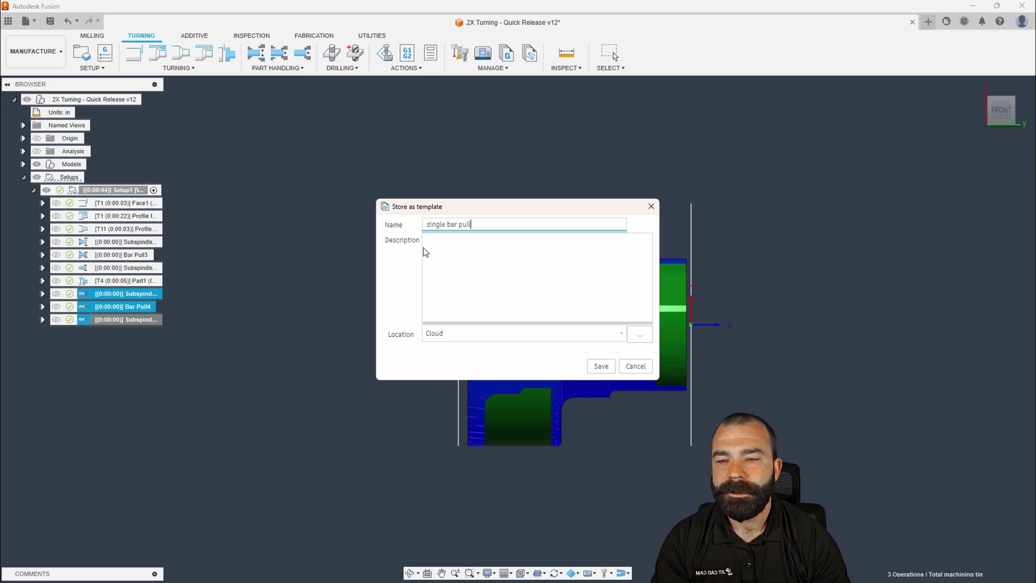
{"action": "type", "text": " parto"}
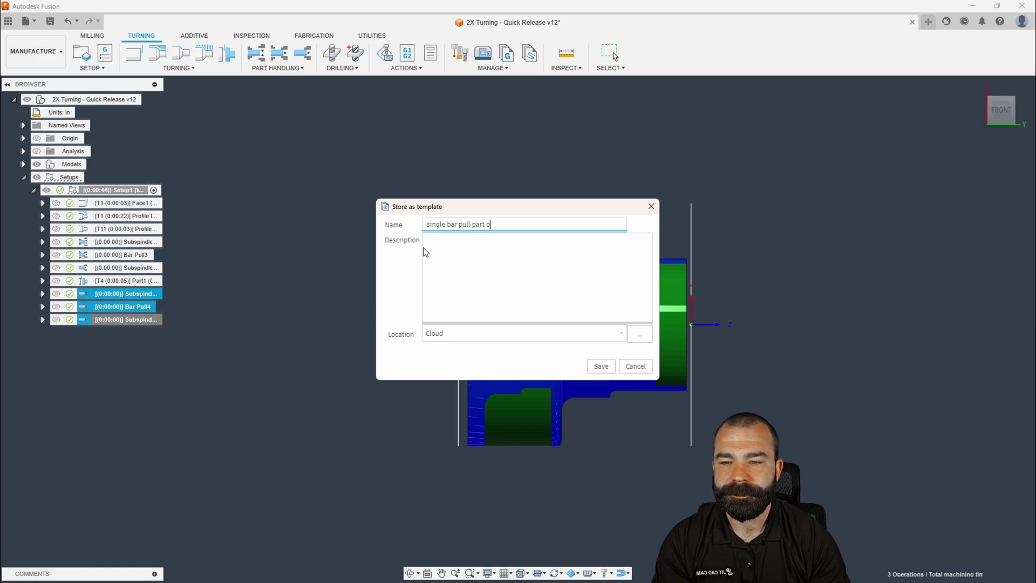
{"action": "key", "text": "BackSpace"}
{"action": "key", "text": "BackSpace"}
{"action": "key", "text": "BackSpace"}
{"action": "key", "text": "BackSpace"}
{"action": "key", "text": "BackSpace"}
{"action": "key", "text": "BackSpace"}
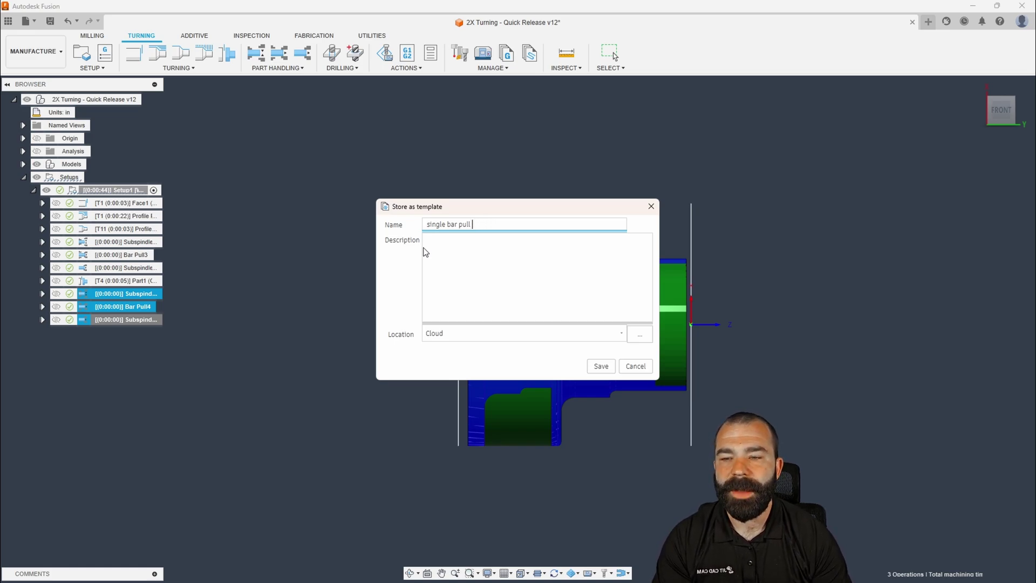
{"action": "type", "text": "with par"}
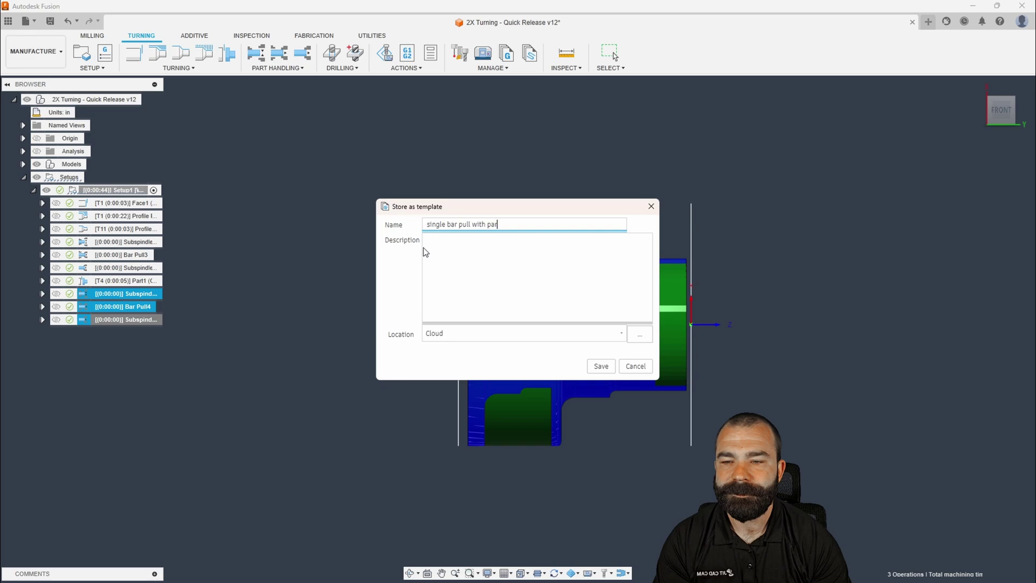
{"action": "type", "text": "t off"}
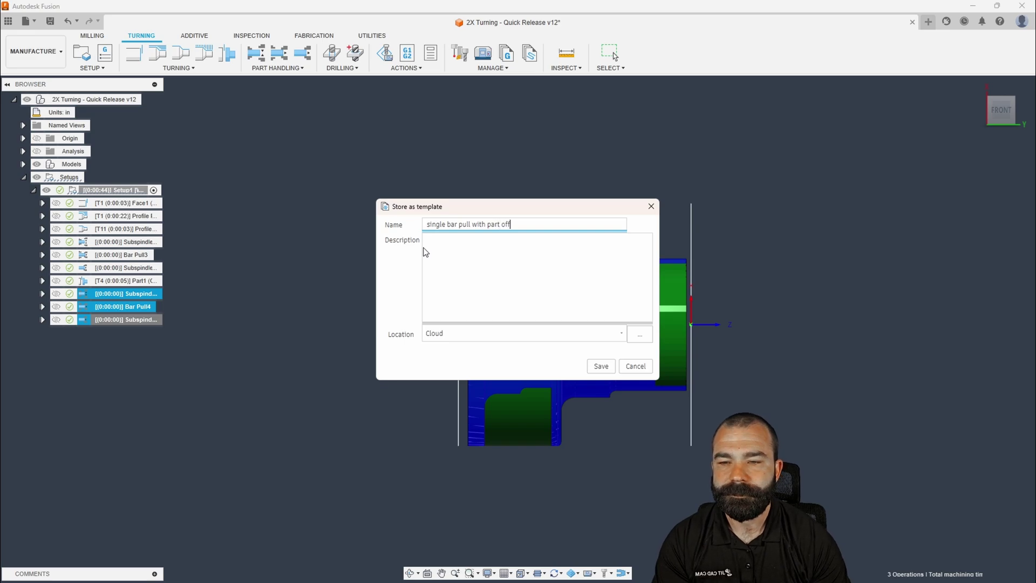
{"action": "left_click", "coordinate": [601, 367]}
- Move the Part1 parting operation below the last Subspindle Return, to the end of Setup1, and regenerate it
{"action": "left_click", "coordinate": [99, 281]}
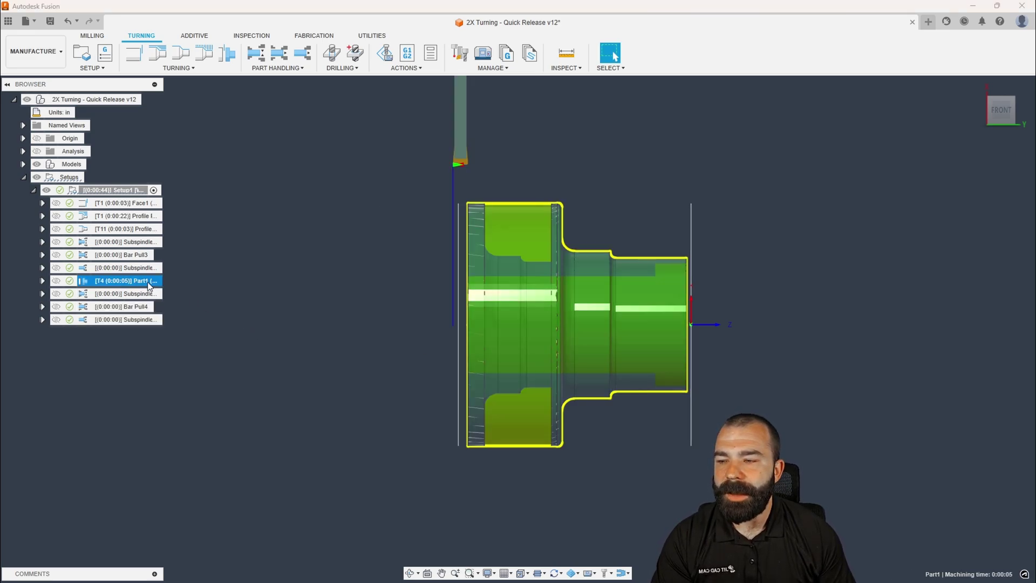
{"action": "left_click_drag", "start_coordinate": [98, 285], "coordinate": [133, 326]}
{"action": "left_click", "coordinate": [113, 319]}
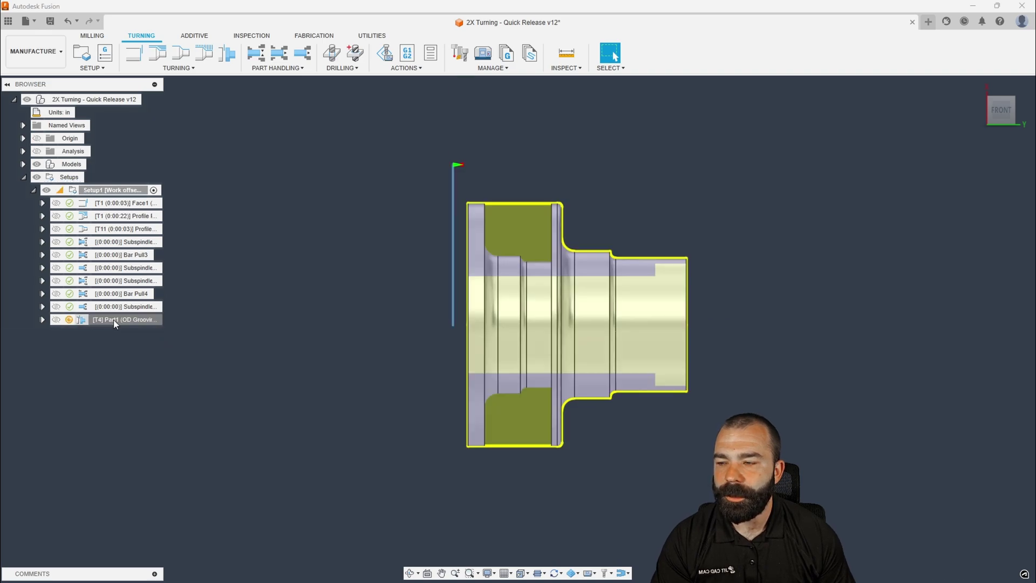
- Try Safe Z as the parting operation's Approach Z, then restore First toolpath point and accept the linking settings
{"action": "double_click", "coordinate": [85, 318]}
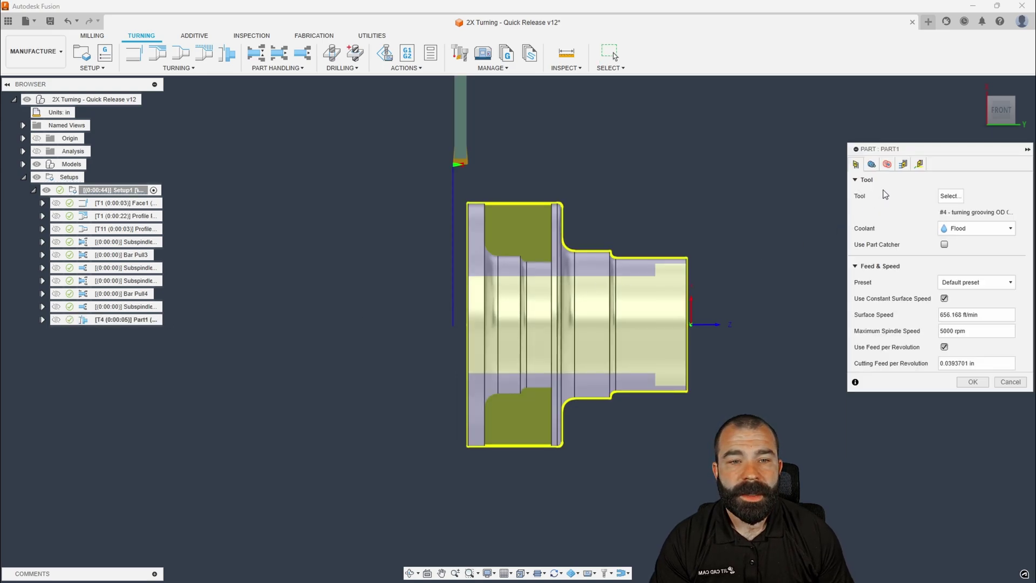
{"action": "left_click", "coordinate": [920, 166]}
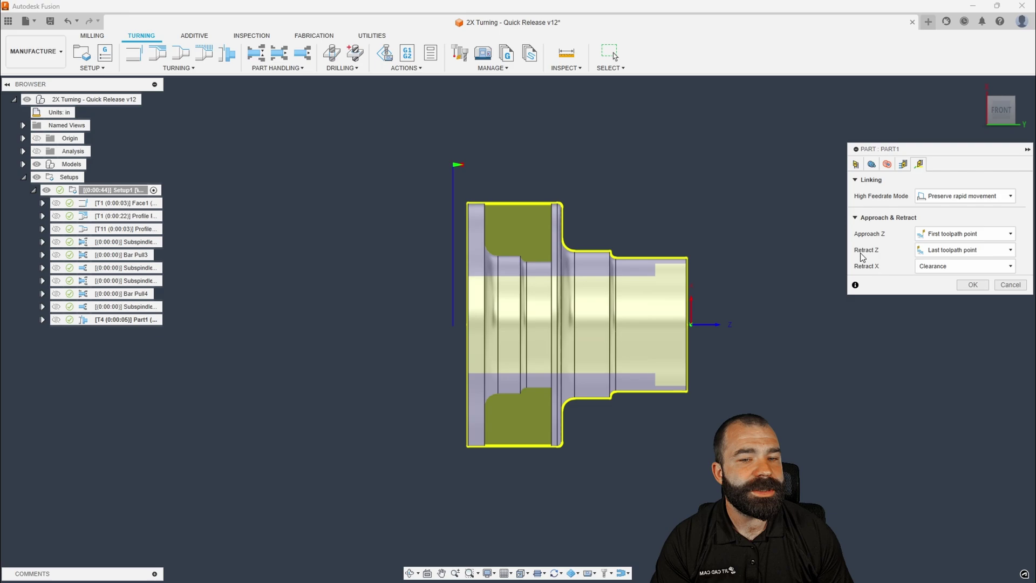
{"action": "left_click", "coordinate": [949, 233]}
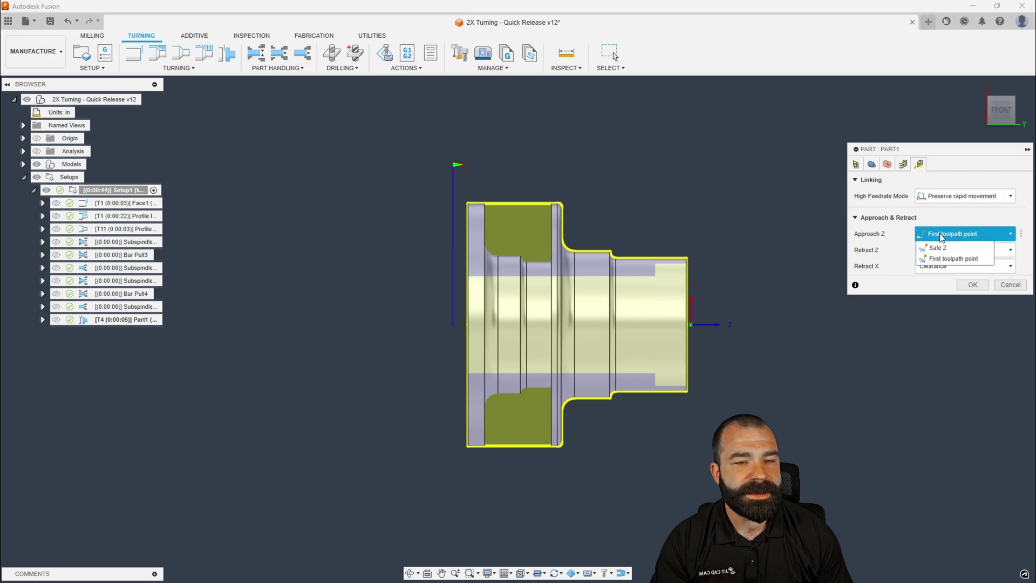
{"action": "left_click", "coordinate": [939, 248]}
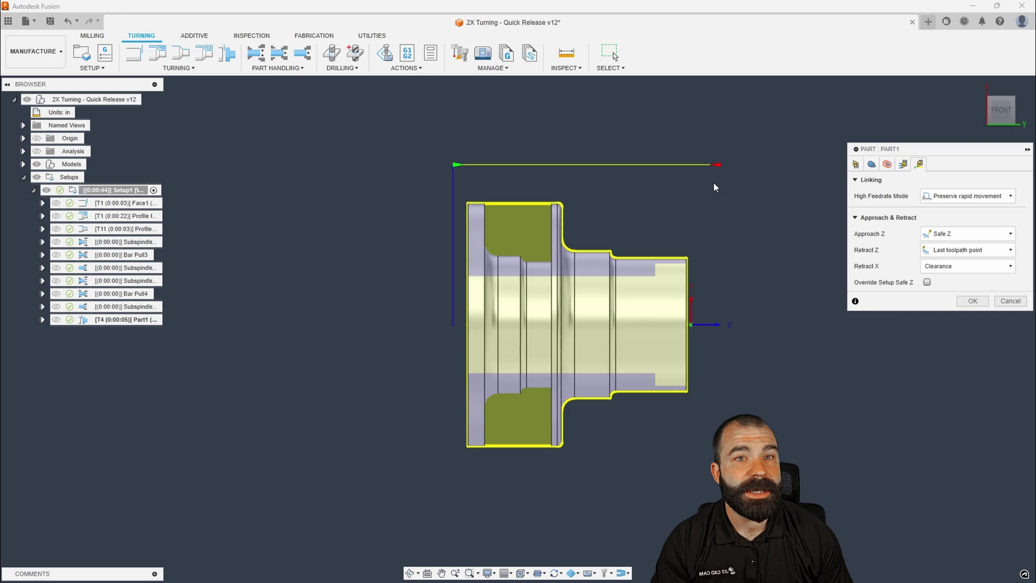
{"action": "left_click", "coordinate": [945, 235]}
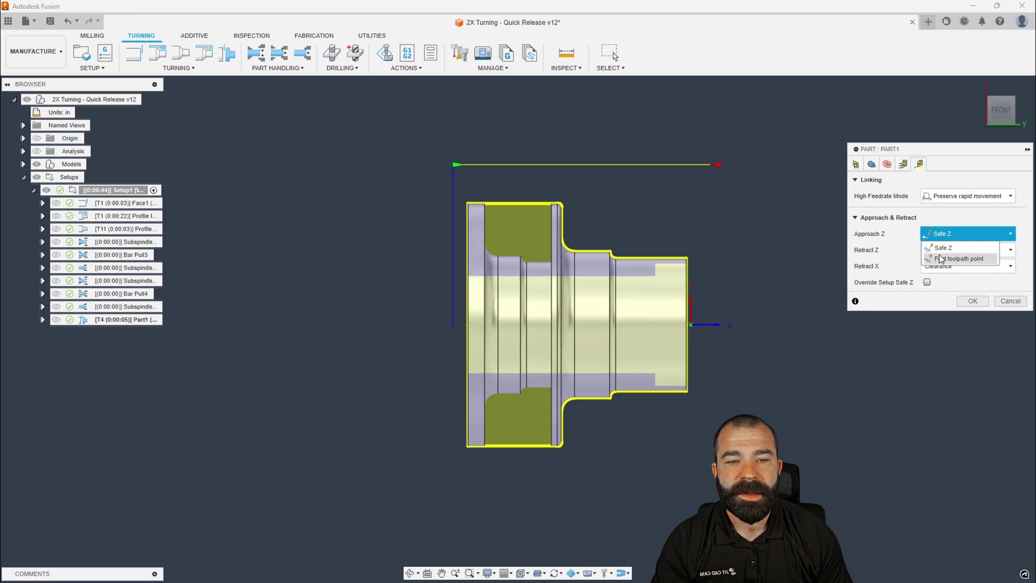
{"action": "left_click", "coordinate": [959, 258]}
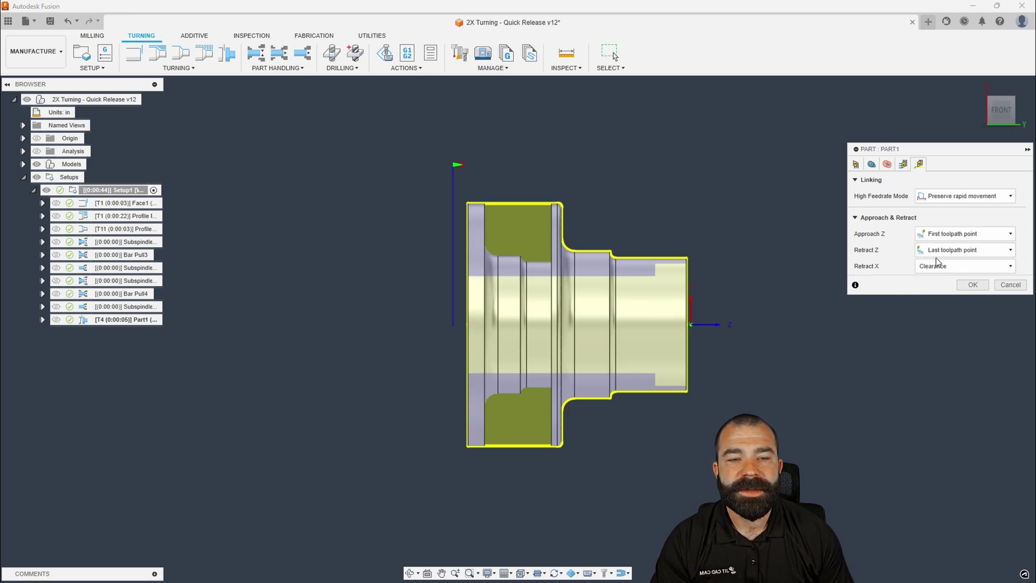
{"action": "left_click", "coordinate": [969, 285]}
- Store the last Subspindle Grab, Bar Pull, Subspindle Return and Part1 as a template, overwriting the cloud template "single bar pull with part off"
{"action": "left_click", "coordinate": [128, 281]}
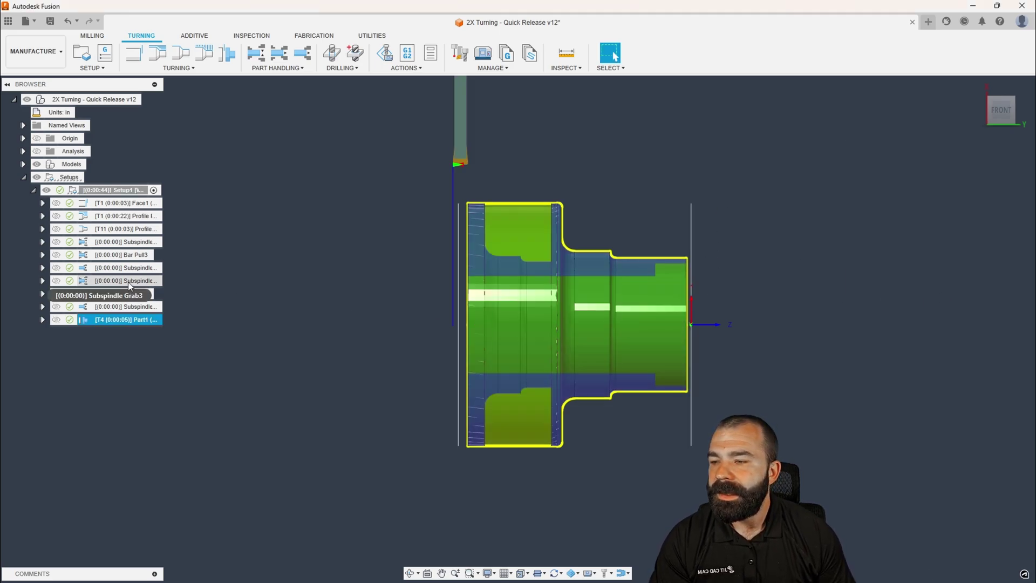
{"action": "left_click", "coordinate": [124, 319], "text": "shift"}
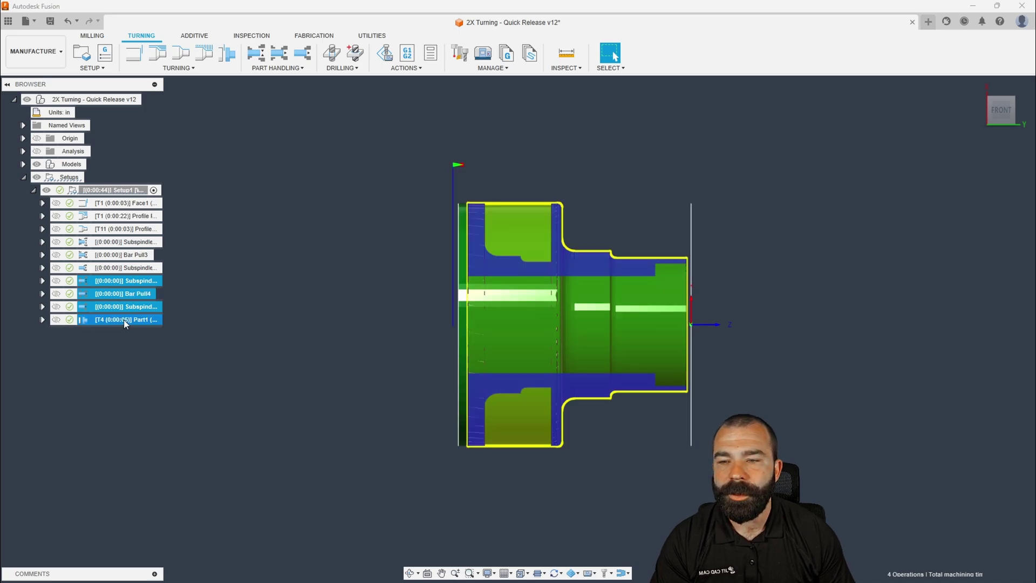
{"action": "right_click", "coordinate": [124, 320]}
{"action": "left_click", "coordinate": [148, 313]}
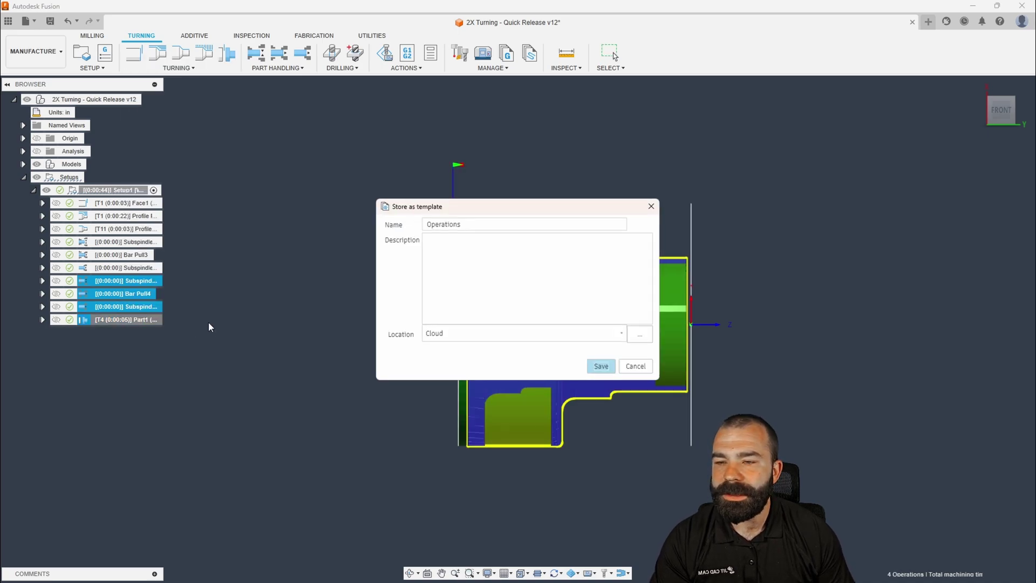
{"action": "left_click", "coordinate": [640, 335]}
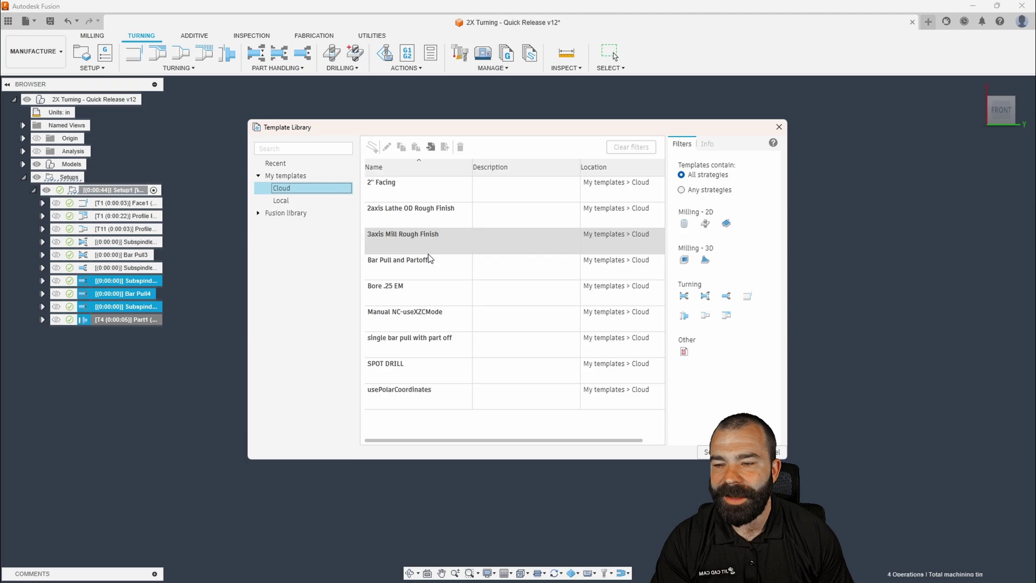
{"action": "left_click", "coordinate": [424, 346]}
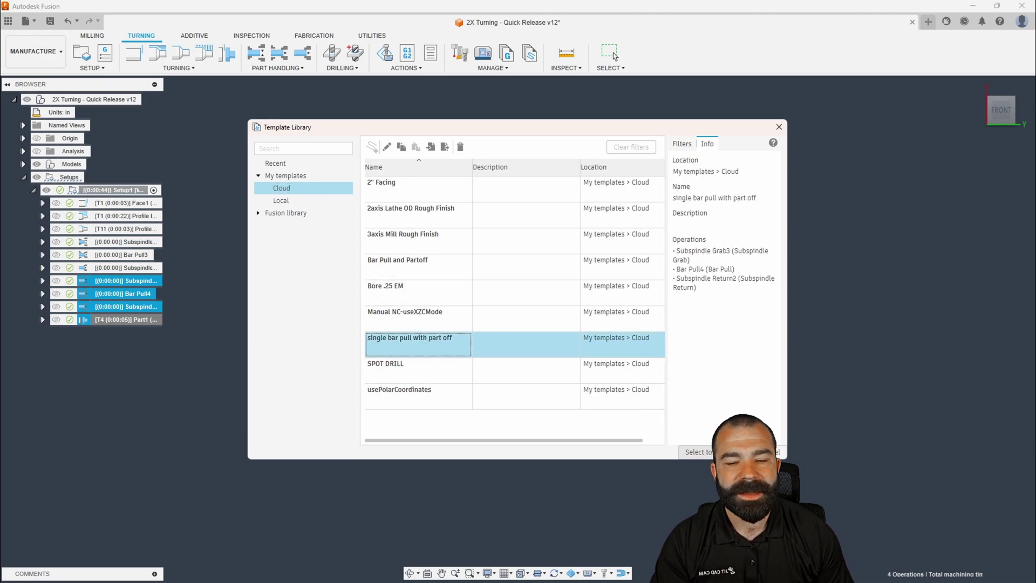
{"action": "double_click", "coordinate": [424, 347]}
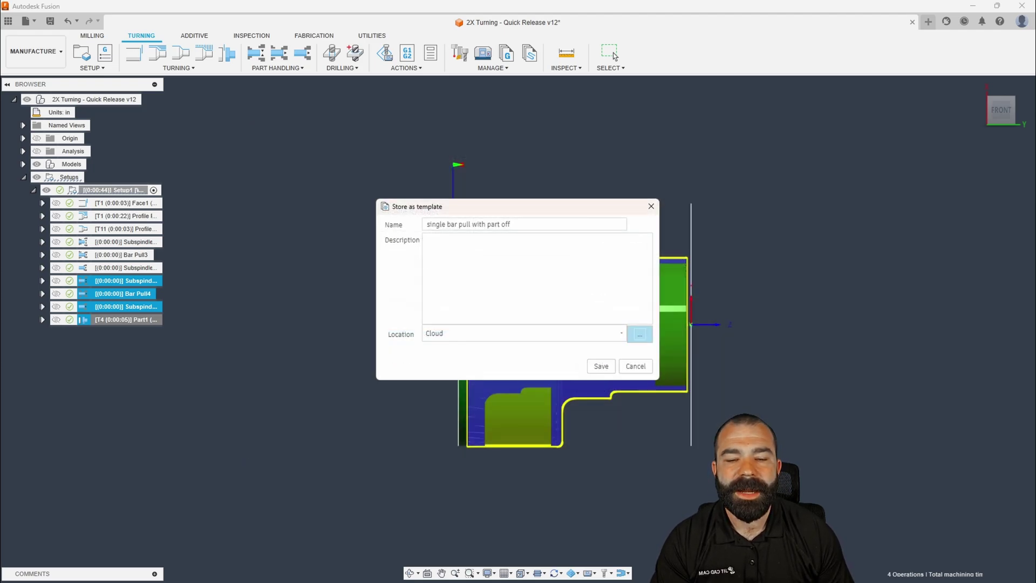
{"action": "left_click", "coordinate": [600, 366]}
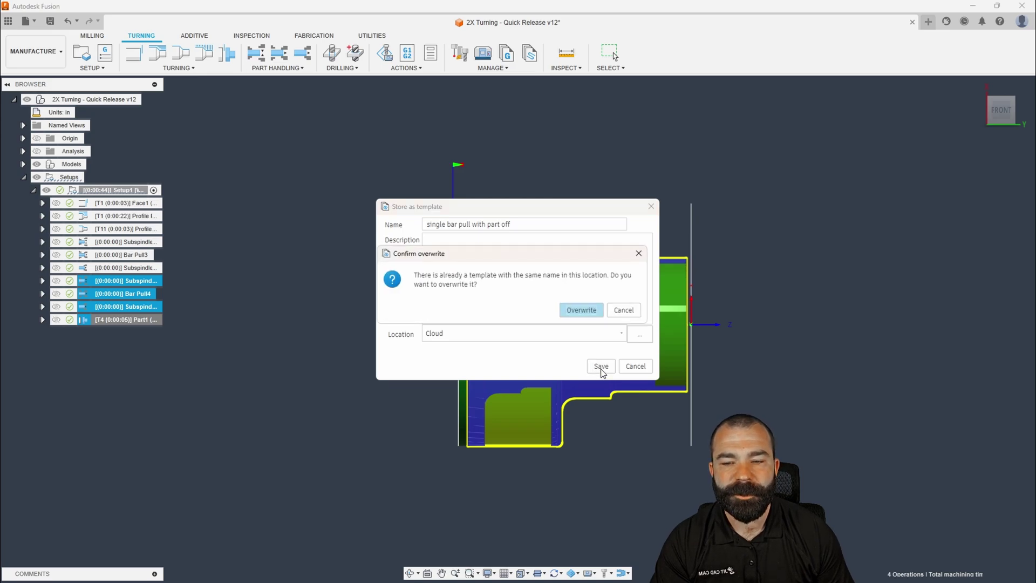
{"action": "left_click", "coordinate": [587, 312]}
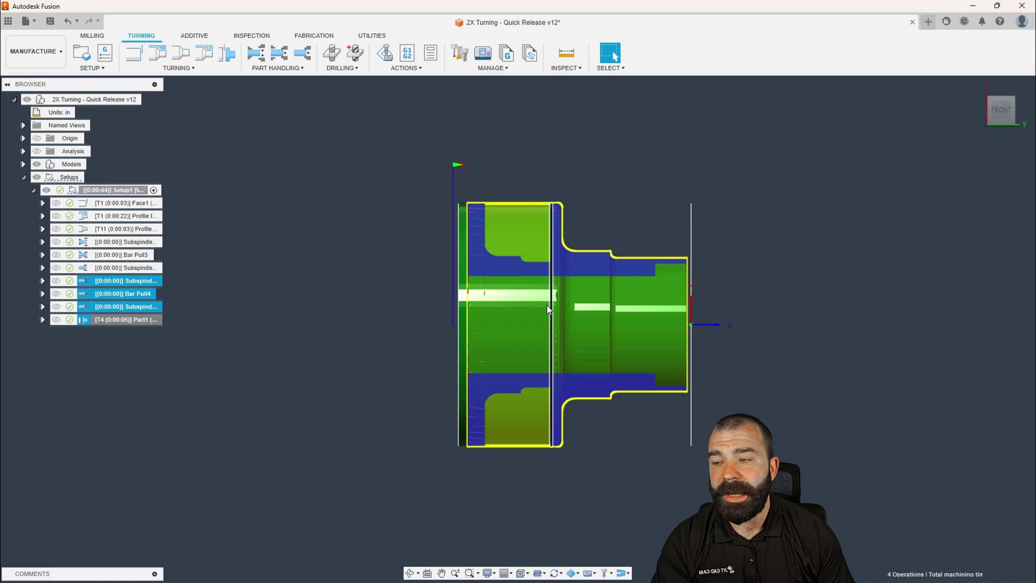
- Delete all the part handling and parting operations from Setup1, from the first Subspindle Grab through Part1
{"action": "left_click", "coordinate": [102, 243], "text": "shift"}
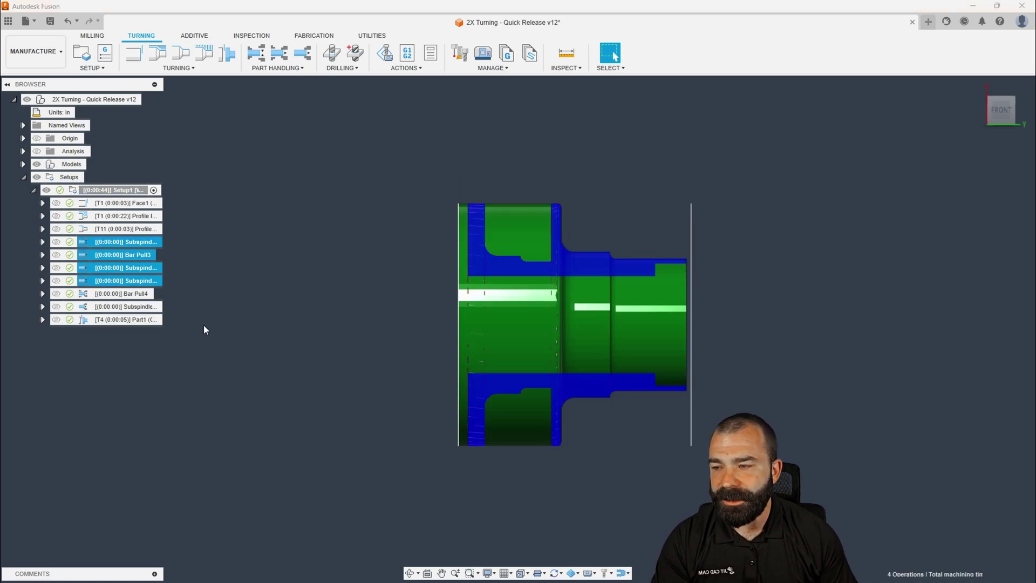
{"action": "left_click", "coordinate": [121, 320], "text": "shift"}
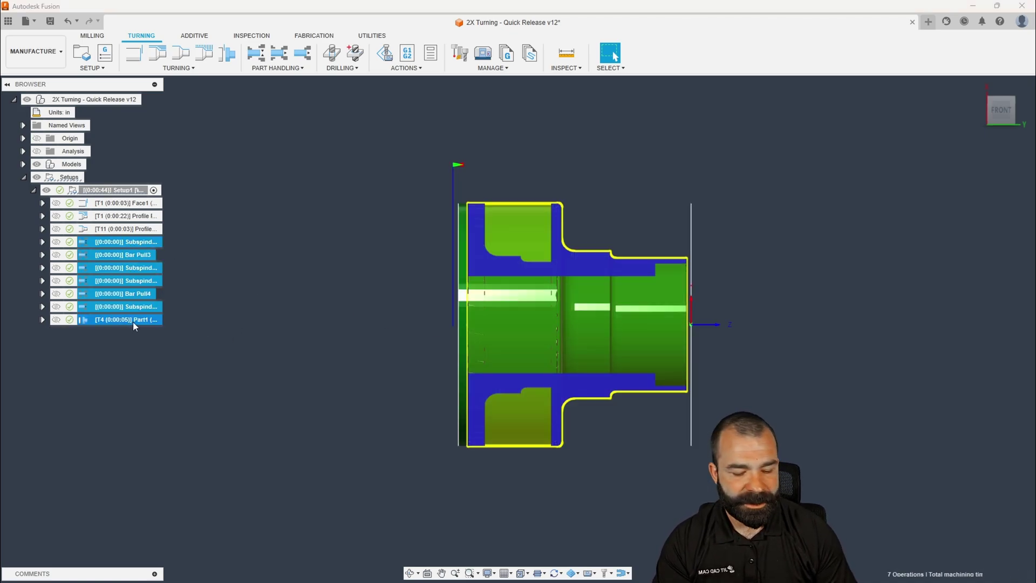
{"action": "key", "text": "Delete"}
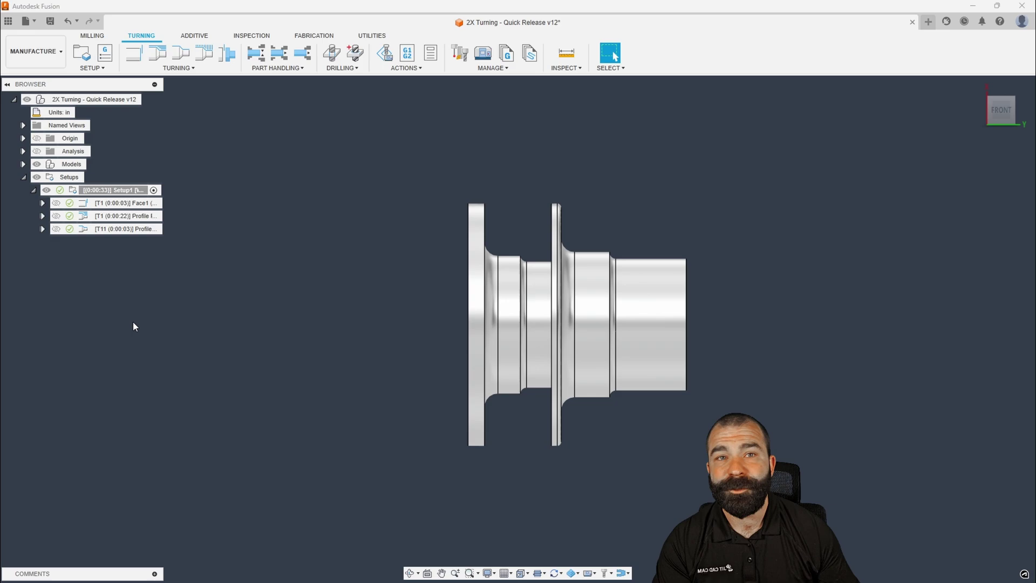
- Review the toolpaths of the remaining facing, profile roughing and profile finishing operations, and select Setup1
{"action": "left_click", "coordinate": [106, 205]}
{"action": "left_click", "coordinate": [105, 216]}
{"action": "left_click", "coordinate": [119, 228]}
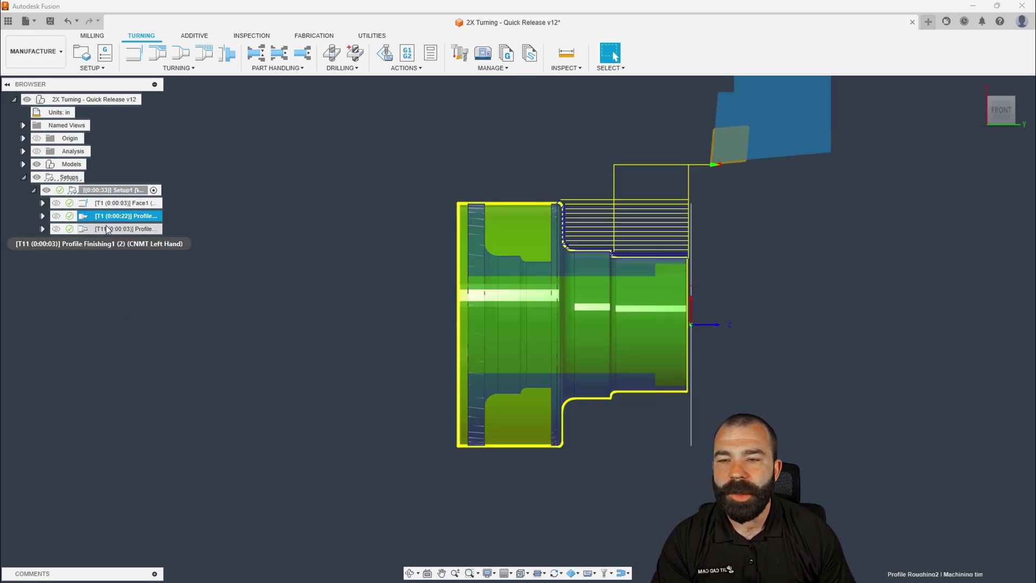
{"action": "left_click", "coordinate": [108, 190]}
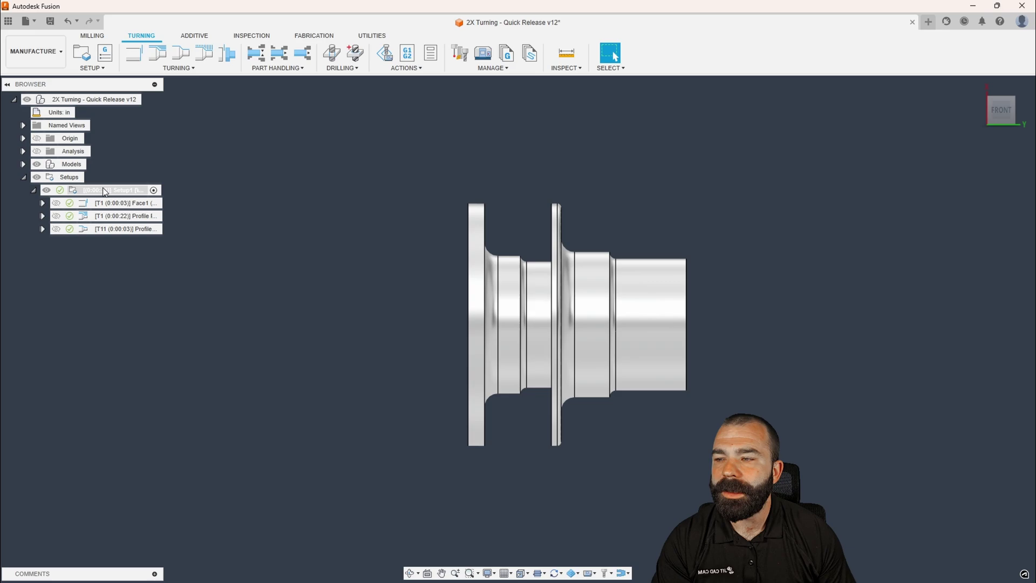
- Add the operations from the template "single bar pull with part off" to Setup1 and review each added operation through the parting cut
{"action": "right_click", "coordinate": [106, 190]}
{"action": "mouse_move", "coordinate": [181, 231]}
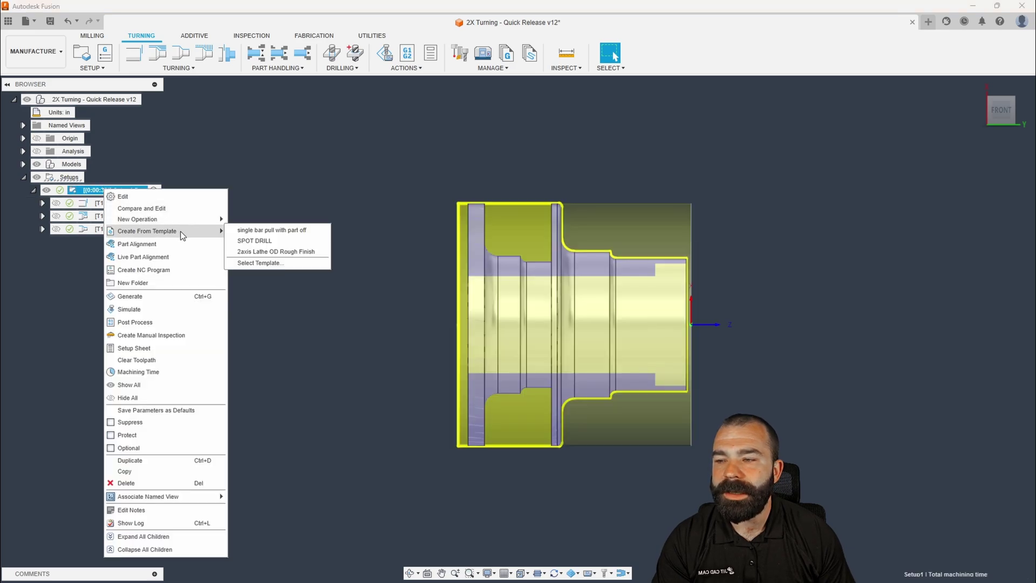
{"action": "left_click", "coordinate": [246, 233]}
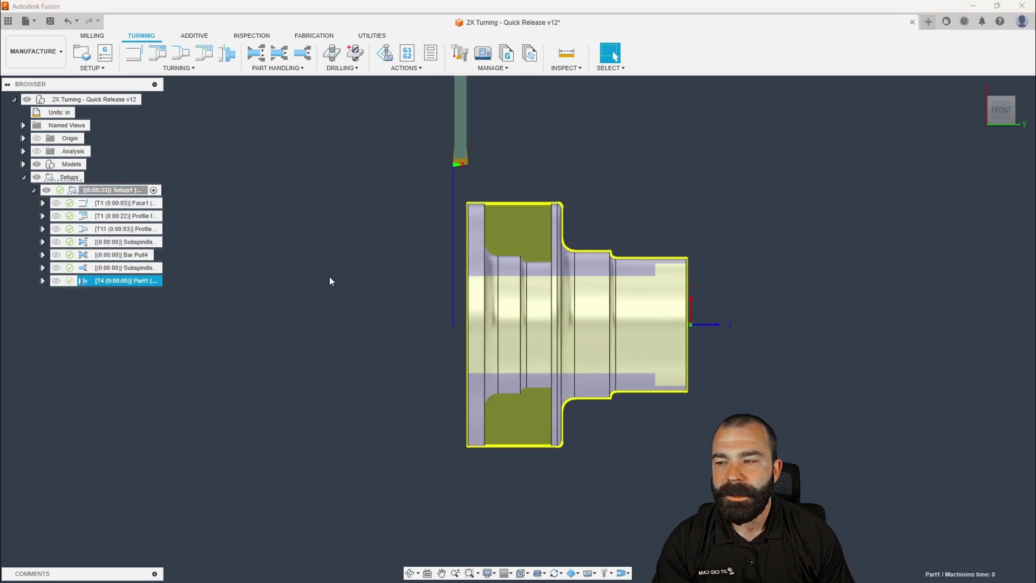
{"action": "left_click", "coordinate": [130, 243]}
{"action": "left_click", "coordinate": [137, 256]}
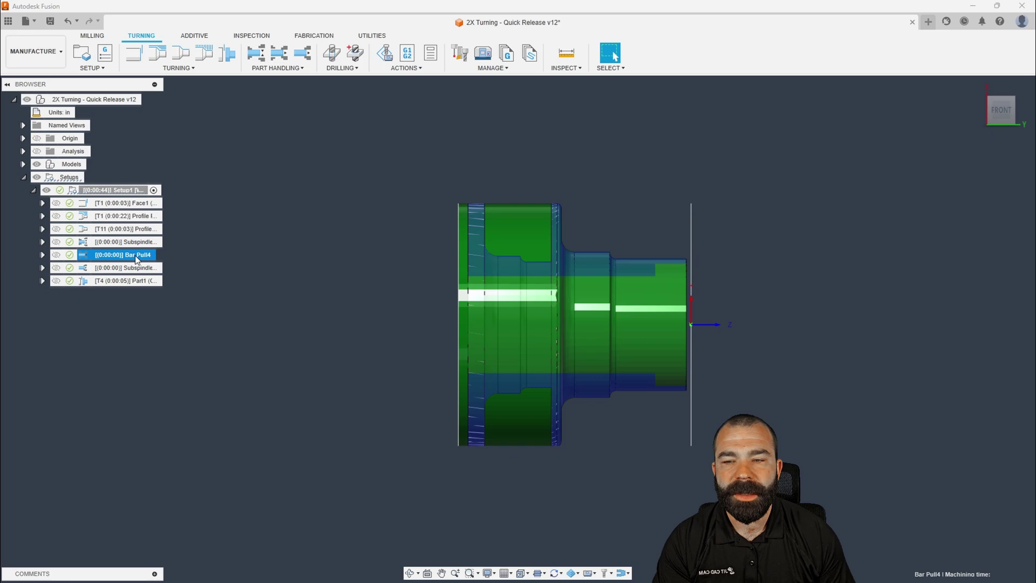
{"action": "left_click", "coordinate": [133, 268]}
{"action": "left_click", "coordinate": [131, 280]}
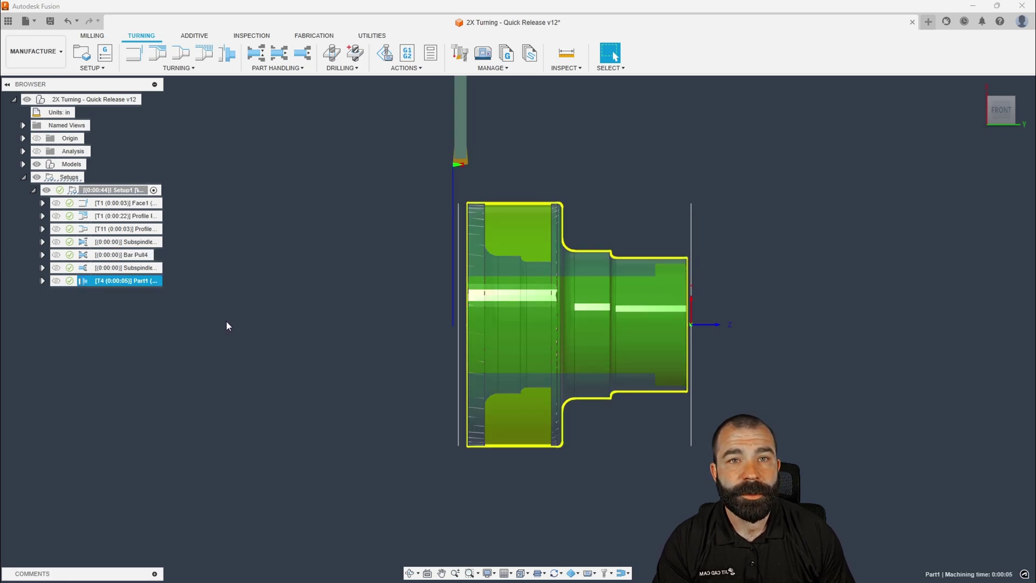
- Set Setup1's stock offset from the front of the model to 0.1 in and accept the setup
{"action": "left_click", "coordinate": [75, 192]}
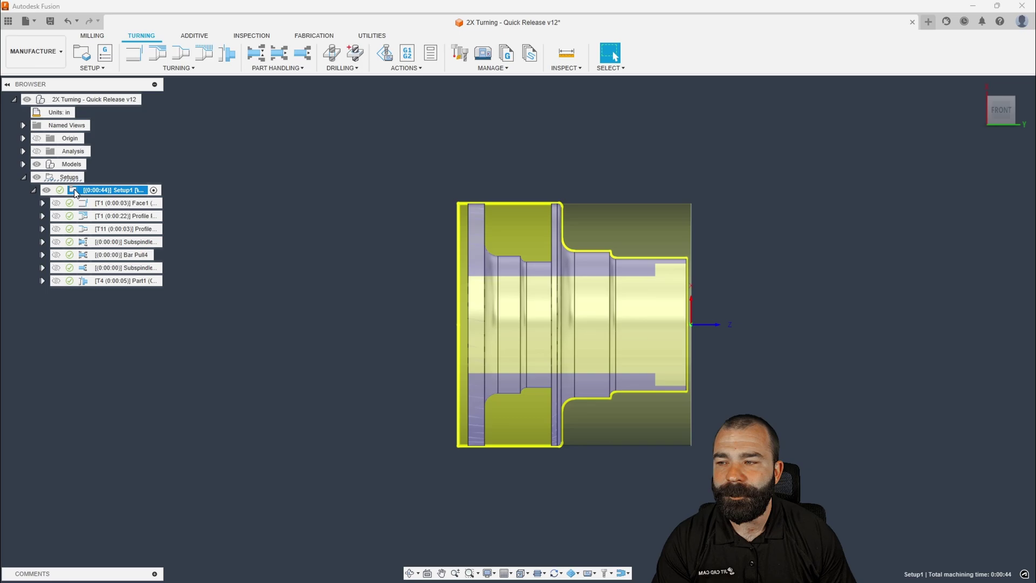
{"action": "double_click", "coordinate": [75, 192]}
{"action": "left_click", "coordinate": [902, 163]}
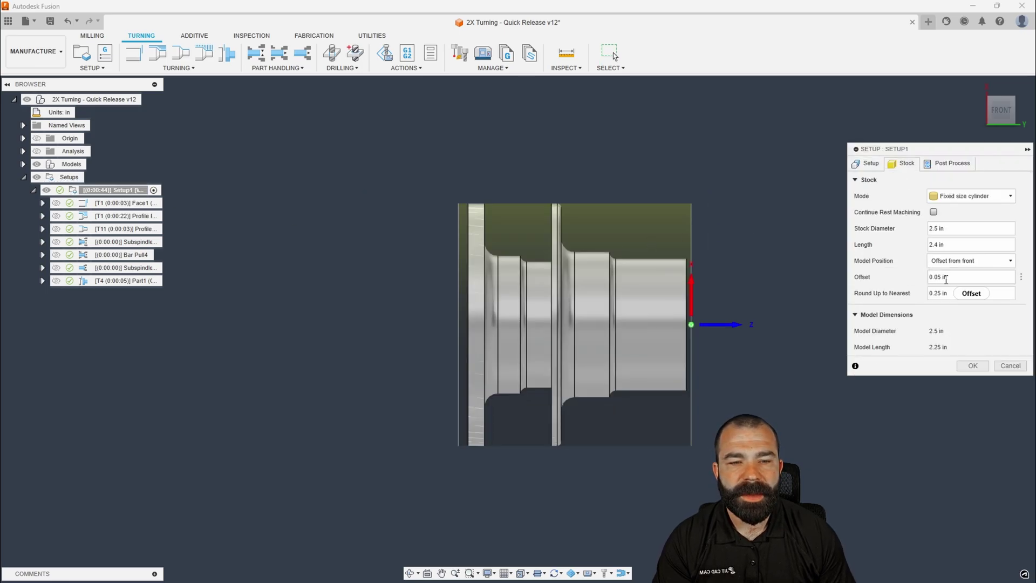
{"action": "key", "text": "BackSpace"}
{"action": "key", "text": "BackSpace"}
{"action": "type", "text": "1"}
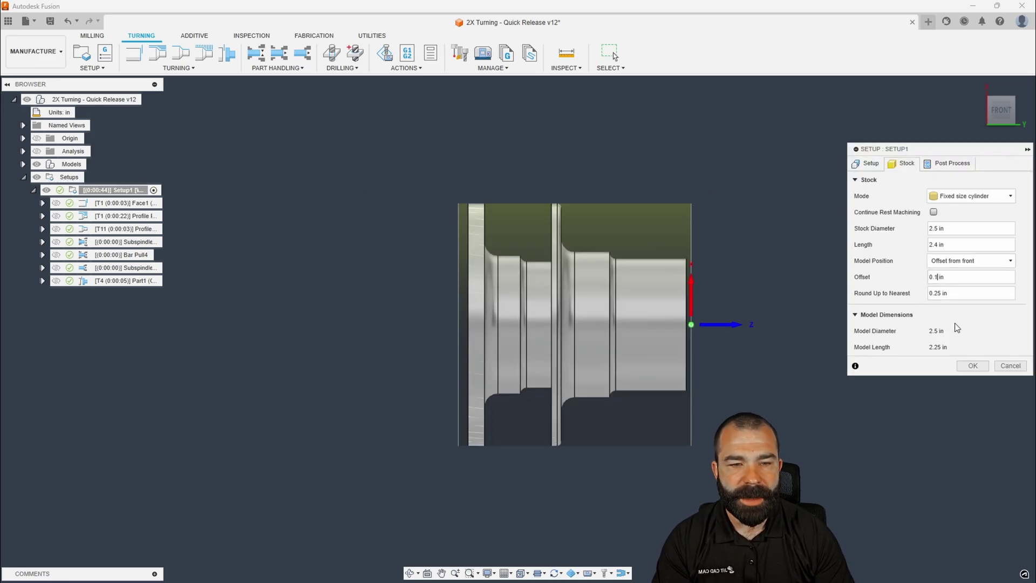
{"action": "key", "text": "Return"}
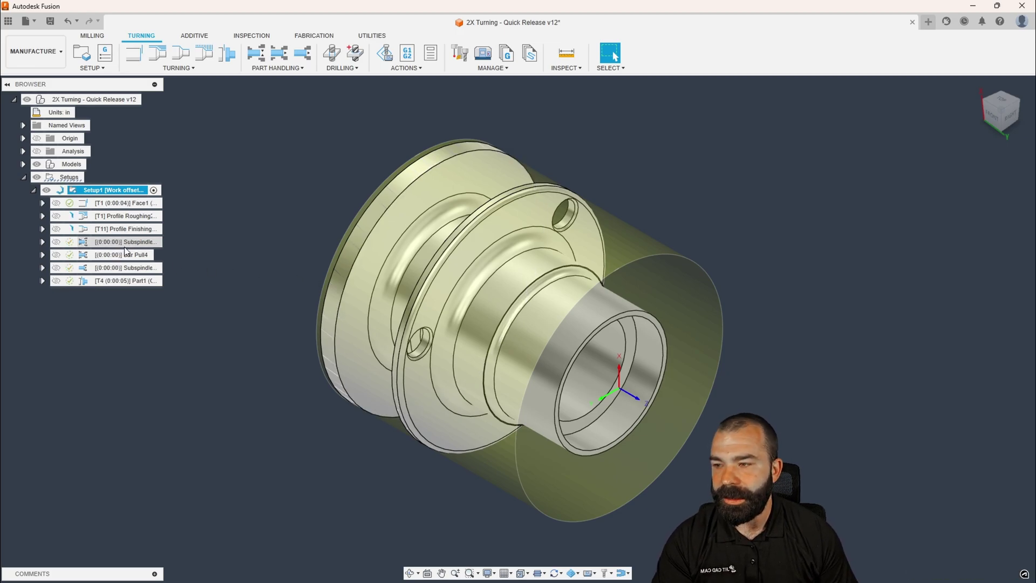
- Check the pull distance in the settings of the Bar Pull operation and cancel the edit
{"action": "double_click", "coordinate": [92, 257]}
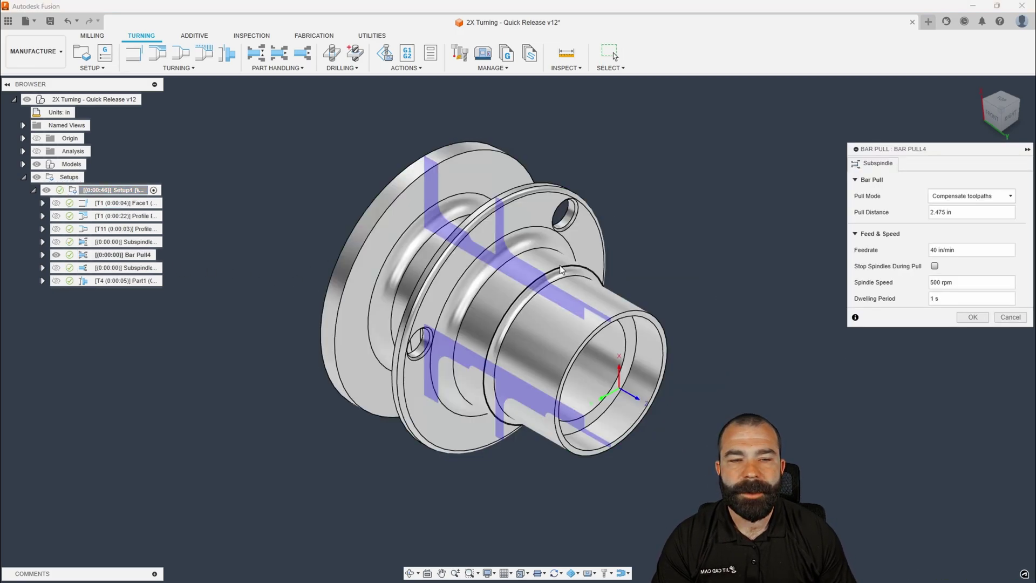
{"action": "left_click_drag", "start_coordinate": [935, 213], "coordinate": [950, 213]}
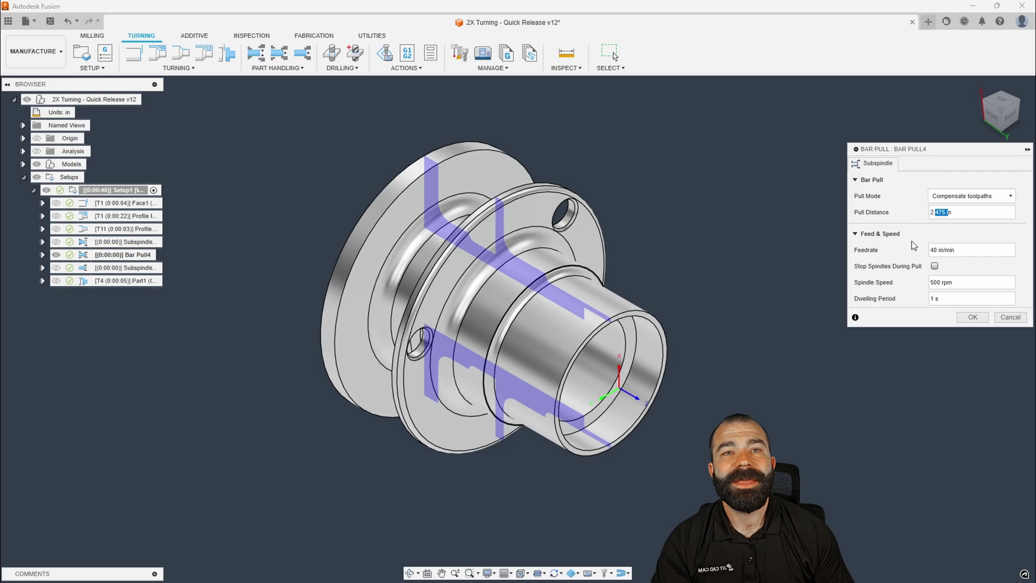
{"action": "left_click", "coordinate": [1010, 317]}
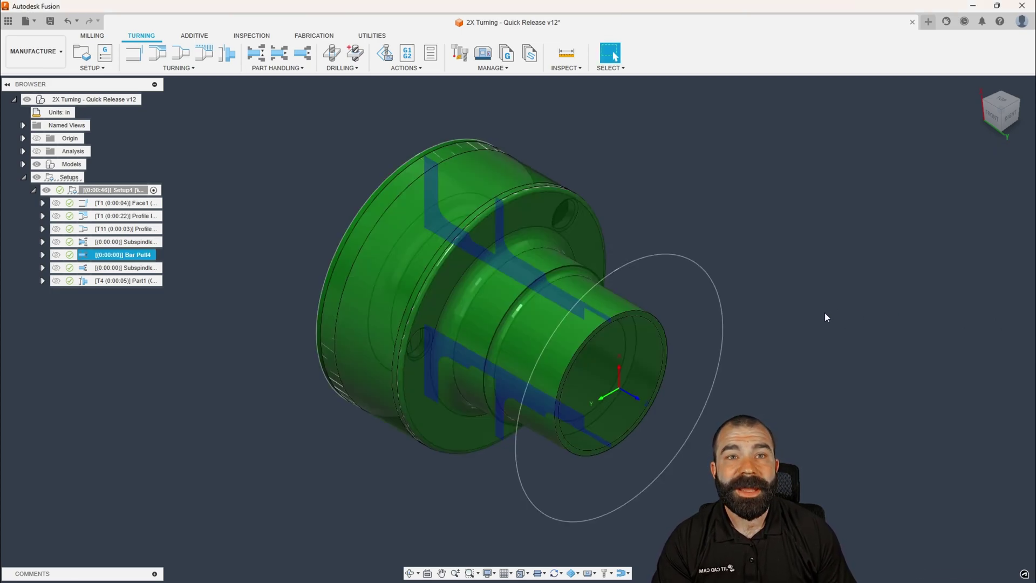